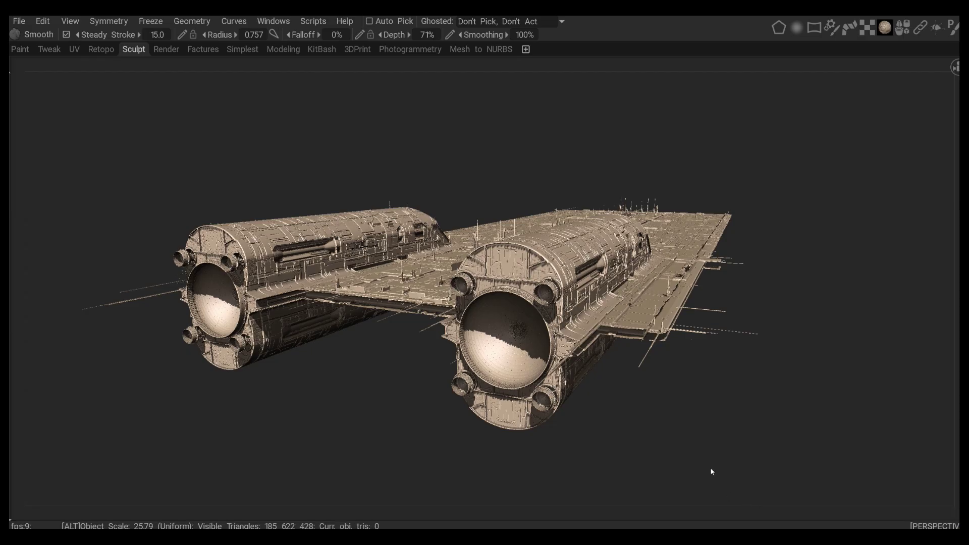
Block out a flat square hull slab with a raised square plate and a stepped plate using rectangular Blob fills.
drag(712, 472, 520, 435)
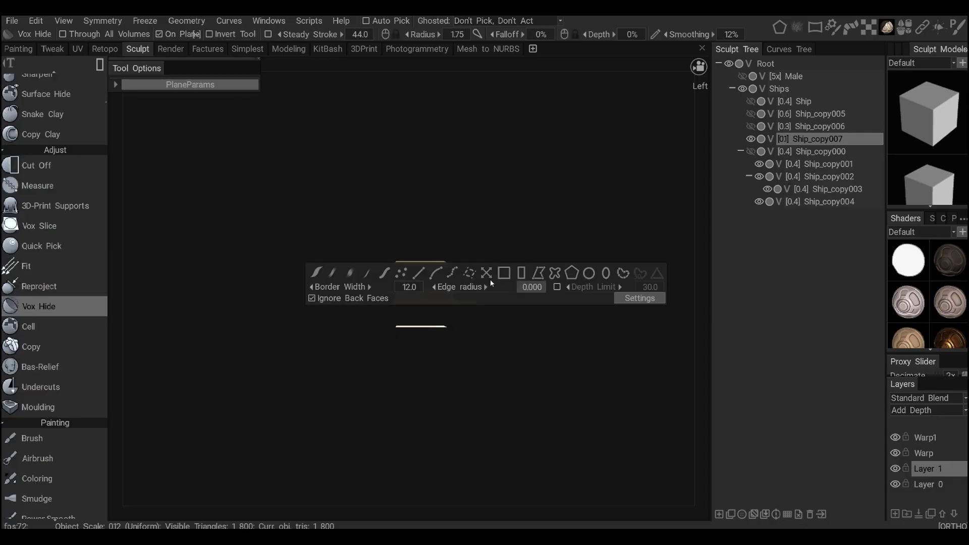
drag(490, 280, 460, 300)
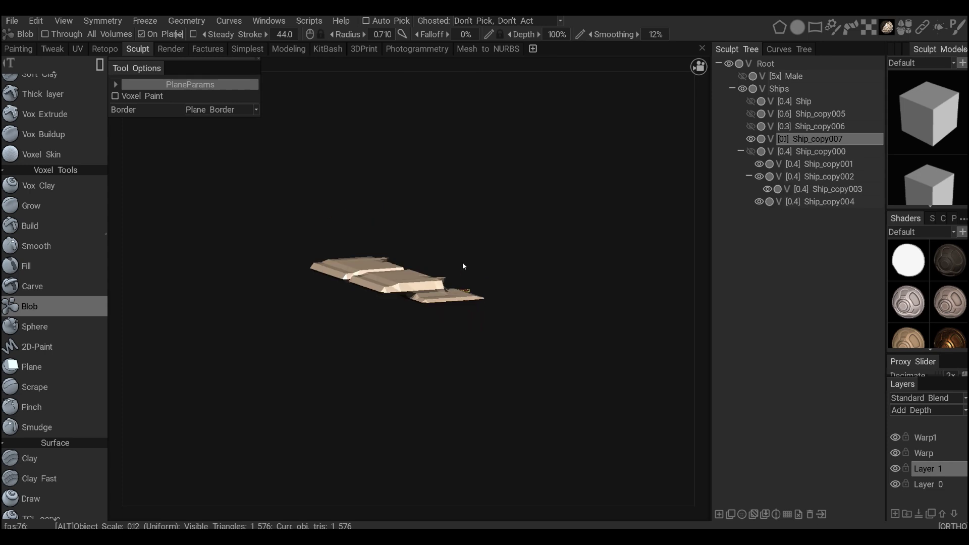
shift+drag(464, 266, 467, 377)
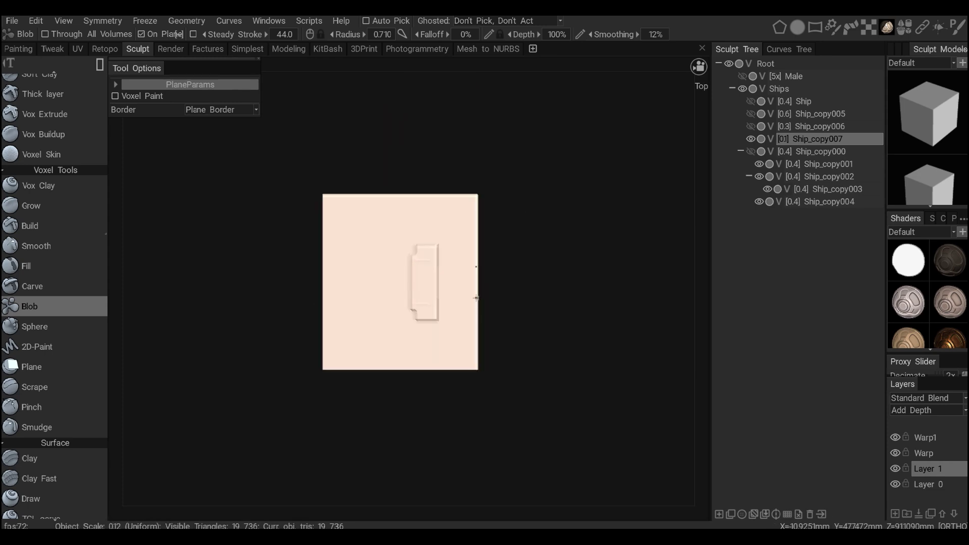
shift+drag(467, 321, 429, 254)
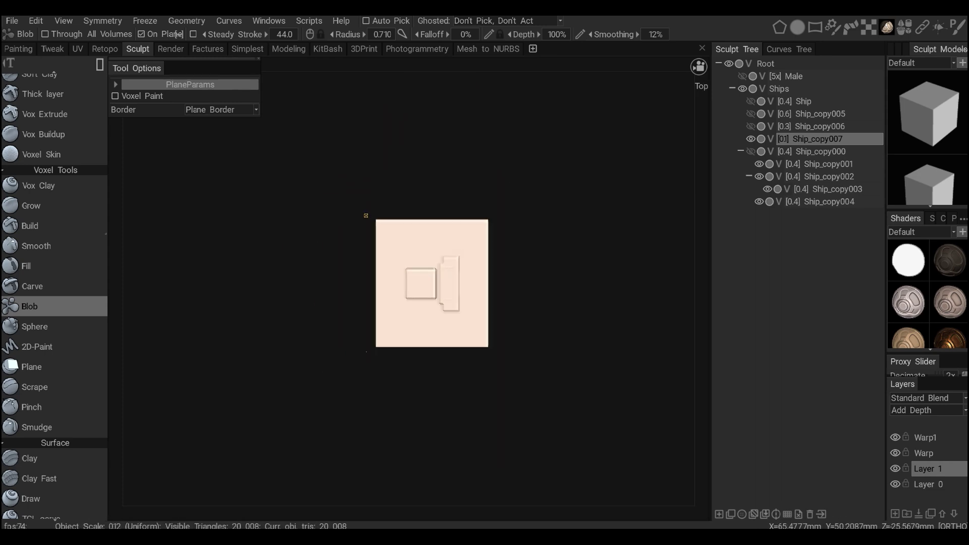
shift+drag(338, 207, 469, 323)
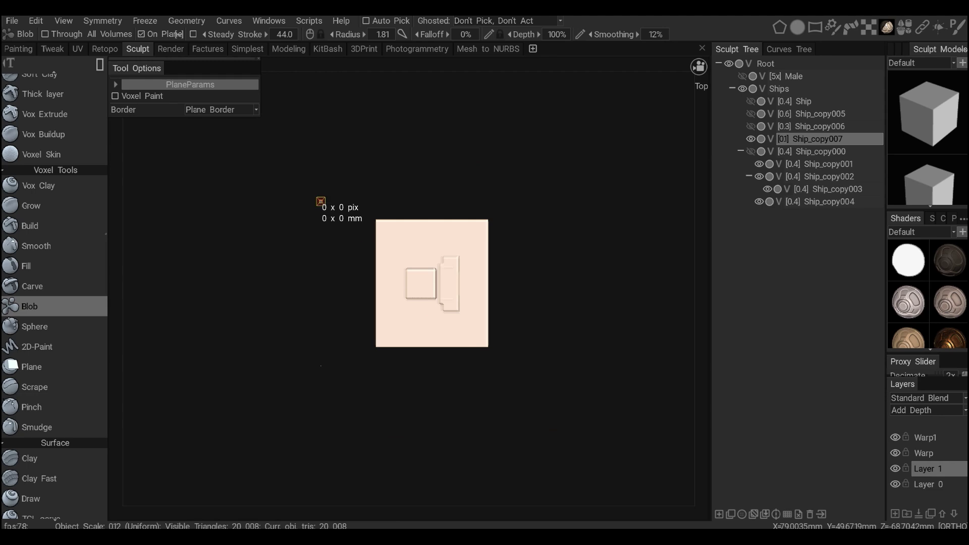
Extend the hull with layered thin plates, stepped side edges and paired struts projecting from the front edge.
alt+drag(329, 217, 453, 312)
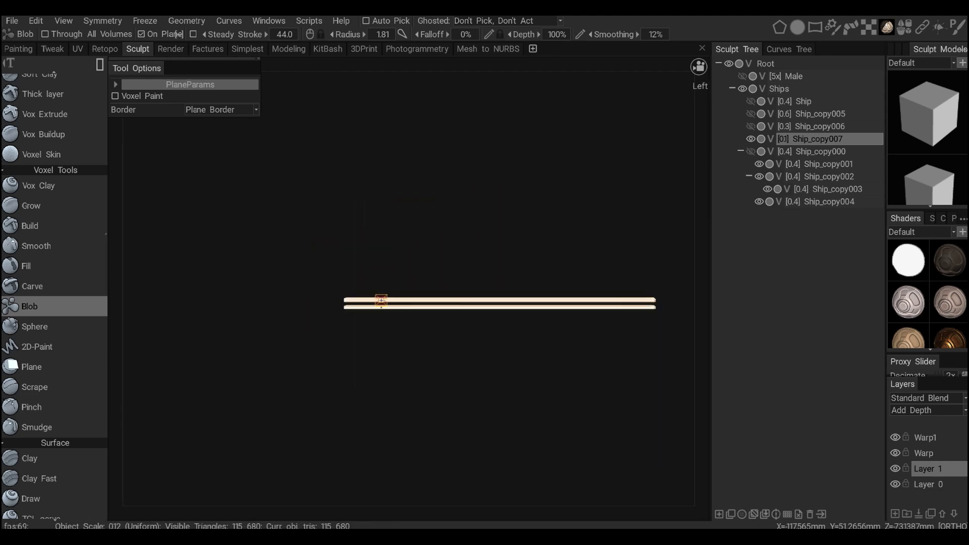
alt+drag(378, 299, 572, 369)
alt+shift+drag(438, 417, 419, 280)
alt+drag(447, 333, 392, 288)
alt+drag(433, 353, 394, 283)
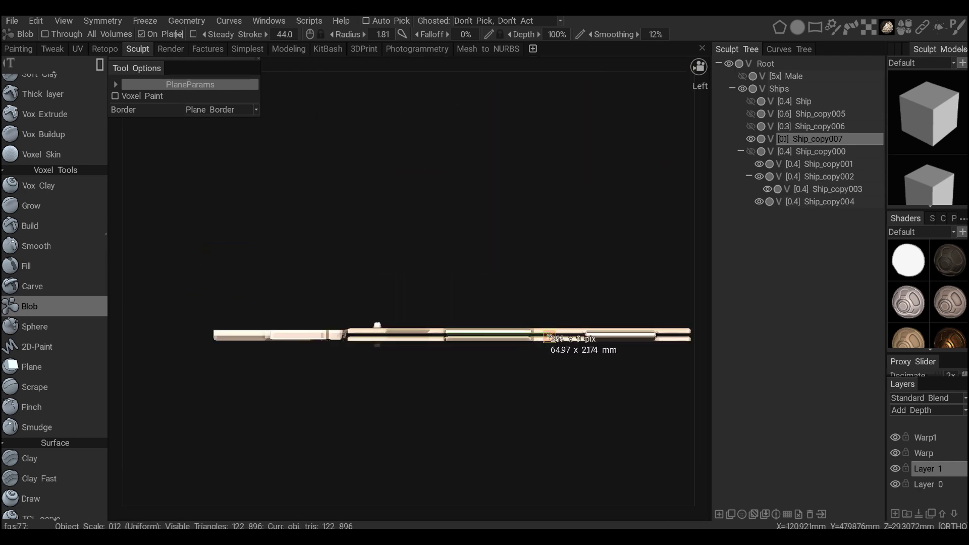
alt+drag(546, 336, 465, 268)
alt+drag(451, 334, 446, 290)
Stretch the whole hull along its length with the Transform scale gizmo.
key(t)
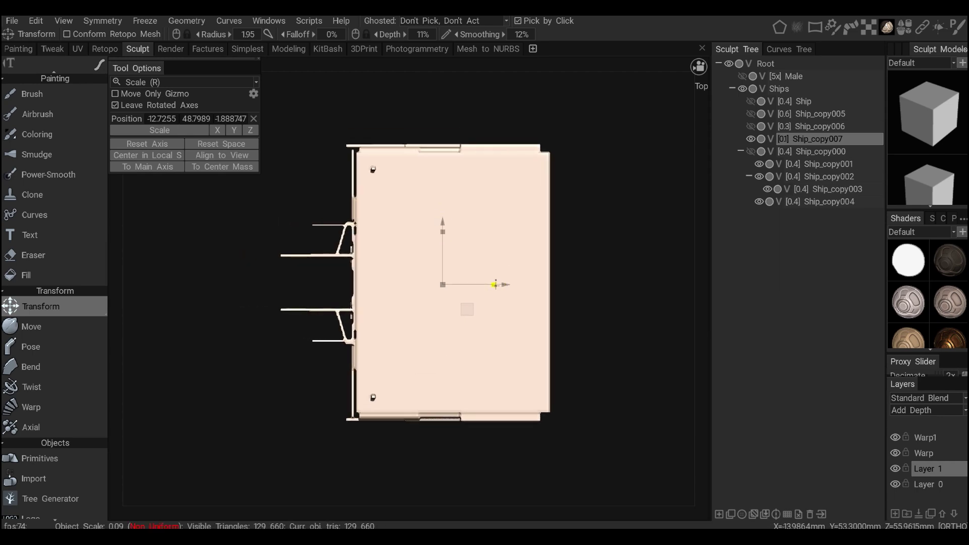
drag(499, 285, 437, 313)
key(t)
Add raised deck panels: two long side strips and a wide central panel with a tapered notch at its rear edge.
alt+middle_drag(412, 301, 345, 307)
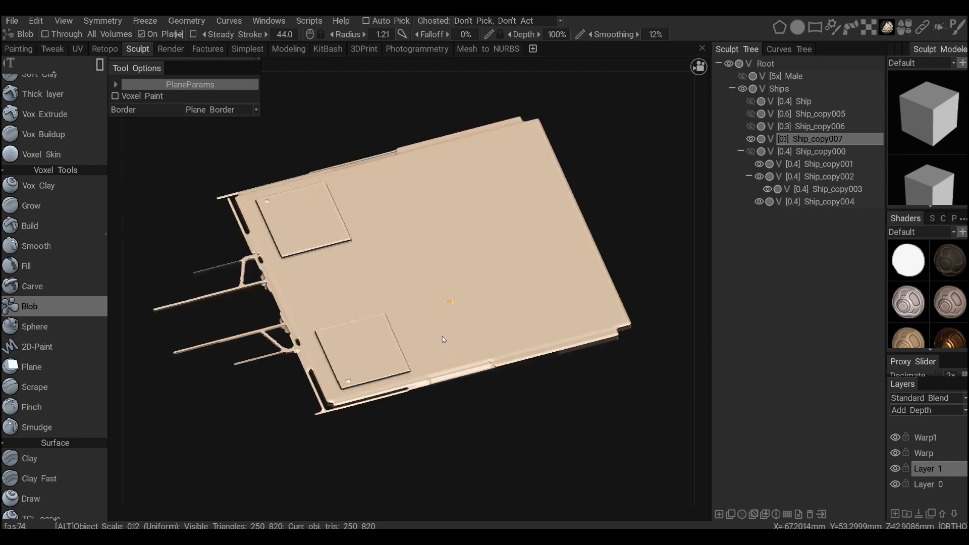
drag(538, 329, 538, 330)
alt+drag(539, 329, 429, 148)
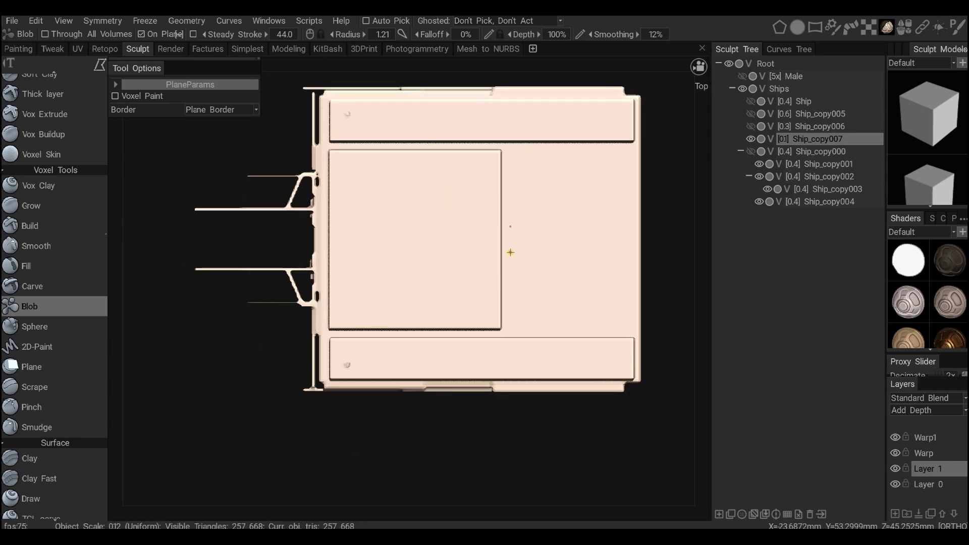
scroll(520, 212, down, 2)
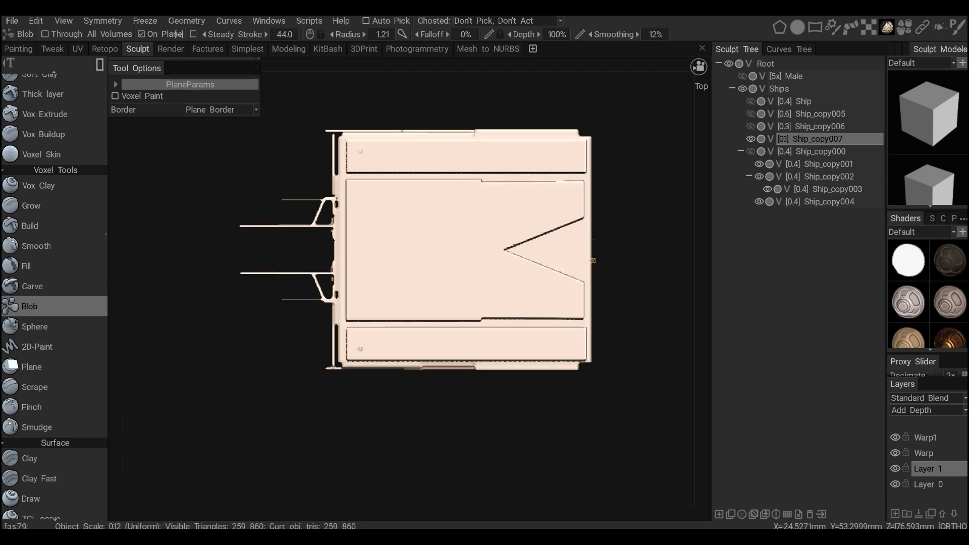
alt+drag(506, 245, 435, 282)
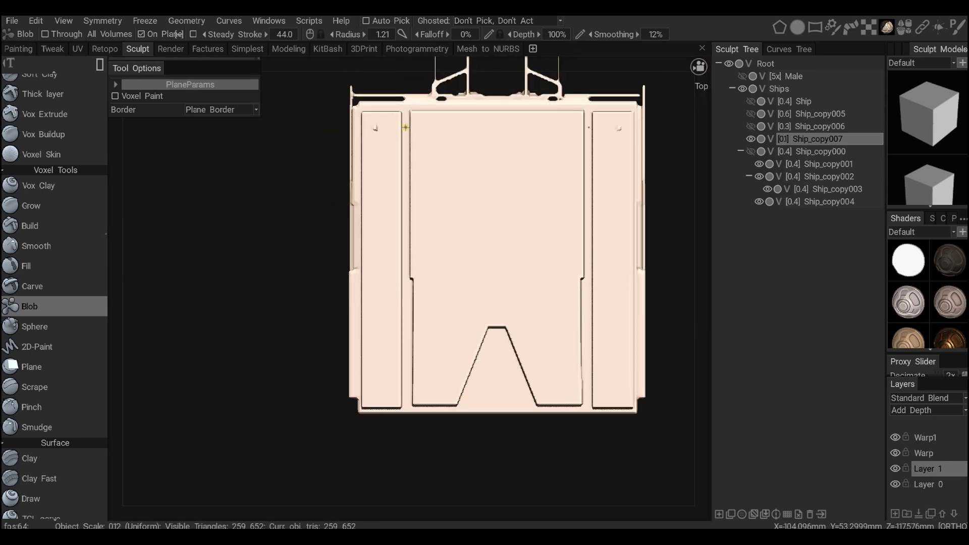
alt+drag(459, 384, 434, 267)
Add small connector blocks along the front edge and two parallel raised bars on the central deck panel.
key(m)
mouse_move(352, 240)
alt+mouse_down()
mouse_move(394, 212)
mouse_move(434, 253)
alt+mouse_up()
right_drag(435, 252, 458, 252)
alt+drag(458, 252, 432, 281)
Draw mirrored capsule-shaped engine bodies along the deck with the Sphere tool at radius 27.0.
key(s)
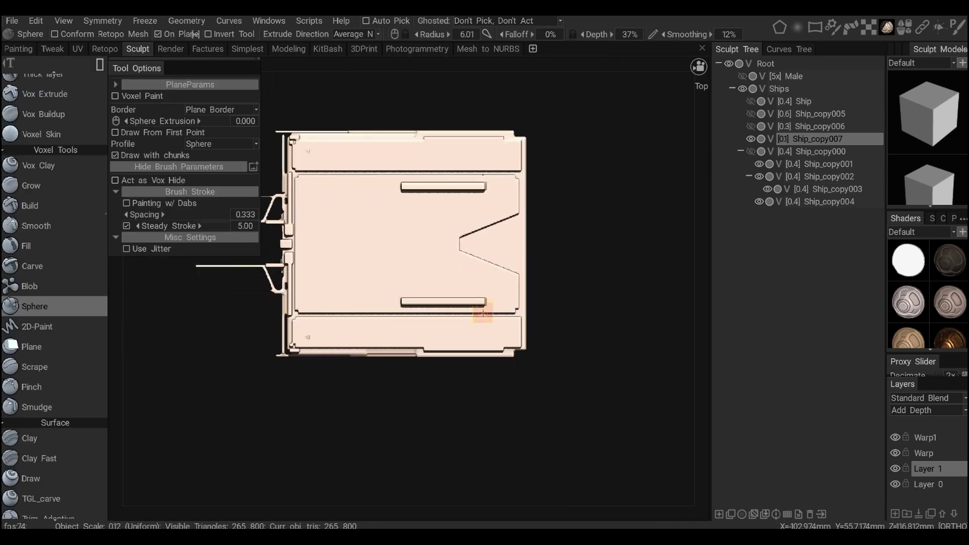
mouse_move(343, 298)
alt+mouse_down()
mouse_move(468, 244)
mouse_move(432, 299)
alt+mouse_up()
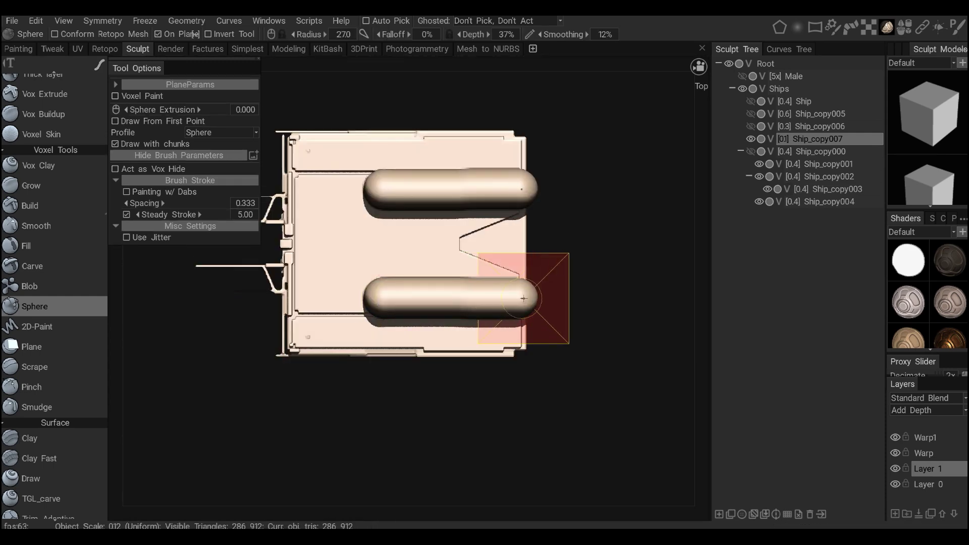
mouse_move(469, 283)
alt+mouse_down()
mouse_move(418, 268)
mouse_move(443, 281)
mouse_move(407, 293)
mouse_move(433, 323)
mouse_move(437, 298)
alt+mouse_up()
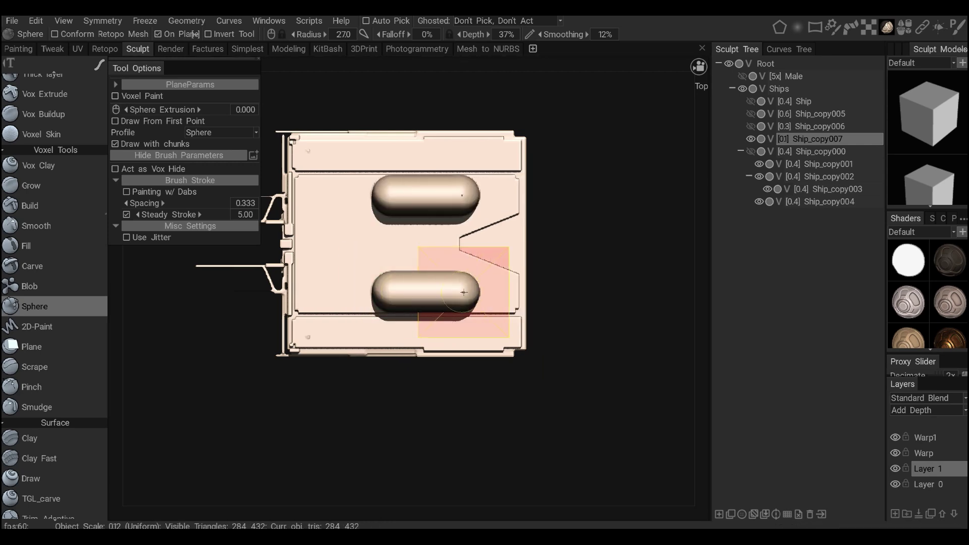
Lengthen the engine bodies to the hull's rear edge, trim their ends flush and cut sloped front faces.
key(e)
mouse_move(520, 296)
alt+mouse_down()
mouse_move(537, 277)
mouse_move(419, 258)
mouse_move(531, 309)
alt+mouse_up()
key(h)
key(e)
mouse_move(405, 231)
alt+mouse_down()
mouse_move(429, 242)
mouse_move(444, 282)
mouse_move(383, 399)
alt+mouse_up()
mouse_move(381, 404)
mouse_down()
mouse_move(495, 346)
mouse_move(422, 341)
mouse_move(419, 292)
mouse_up()
Fill the seams where the engine bodies meet the deck using the Fill brush at radius 31.4 and depth 92%.
key(f)
scroll(404, 323, up, 2)
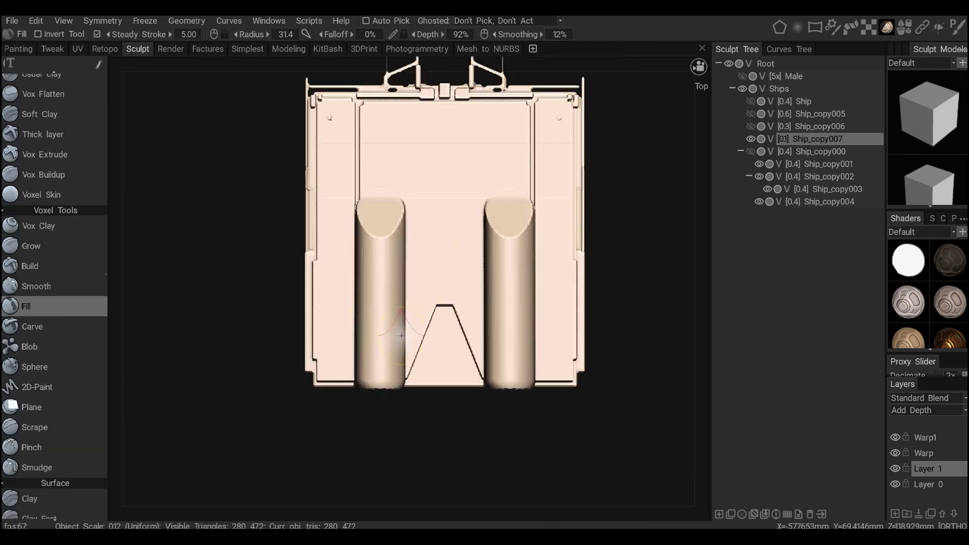
alt+drag(405, 354, 374, 225)
Cut a mirrored circular area about 39 mm across from the engine end faces with Vox Hide in the front view.
key(e)
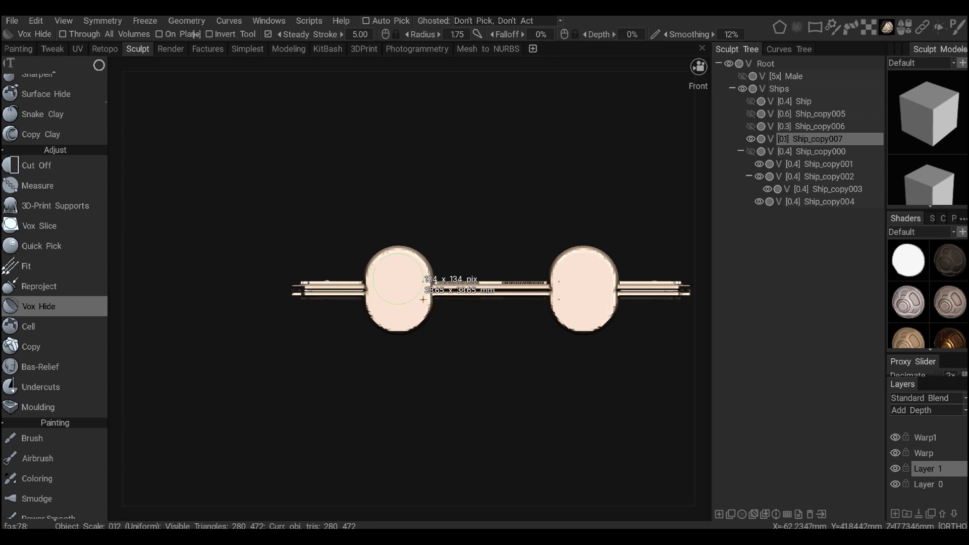
alt+drag(423, 299, 446, 290)
alt+drag(407, 262, 416, 287)
Cut stepped channels and through slots in the deck ahead of both engines and narrow recesses along the side panels.
alt+drag(419, 238, 354, 212)
scroll(306, 196, up, 2)
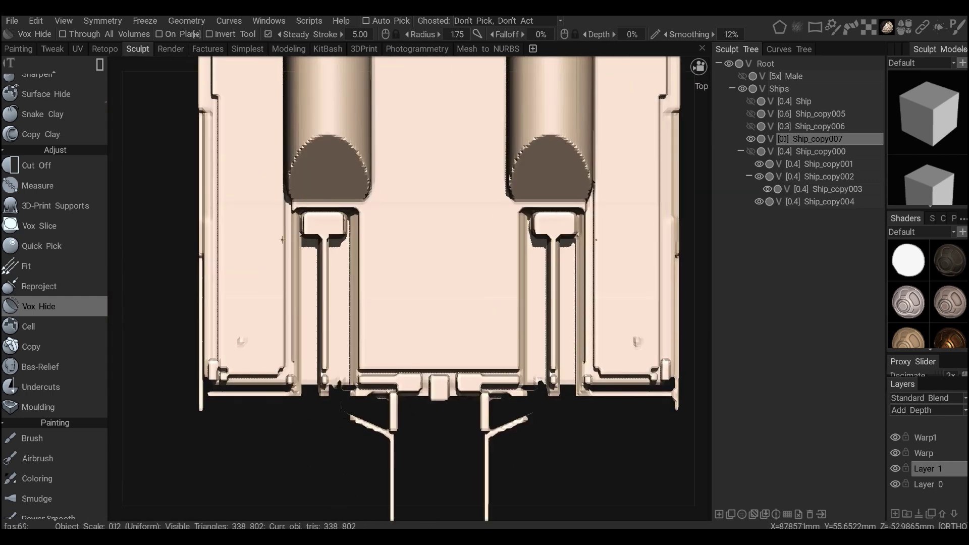
drag(387, 361, 473, 235)
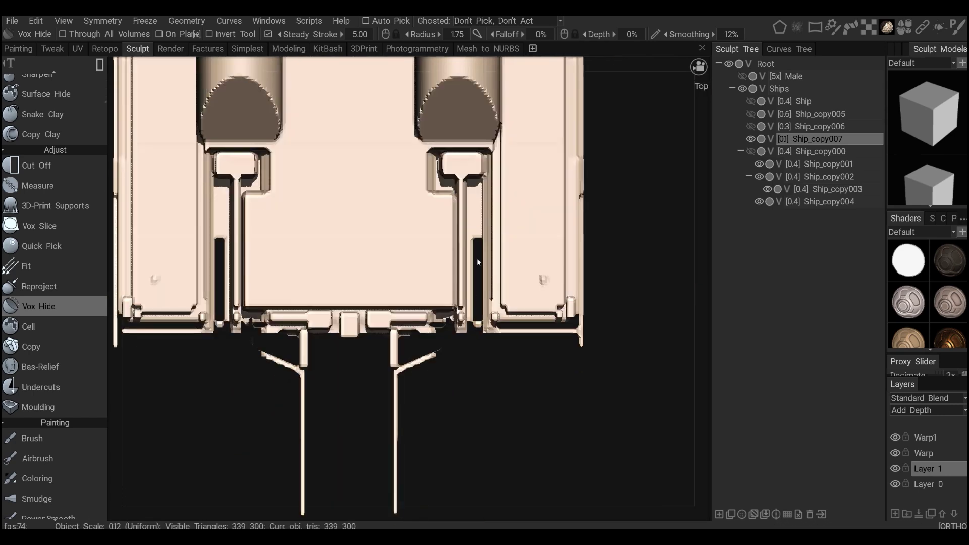
alt+drag(483, 352, 500, 215)
drag(401, 212, 408, 230)
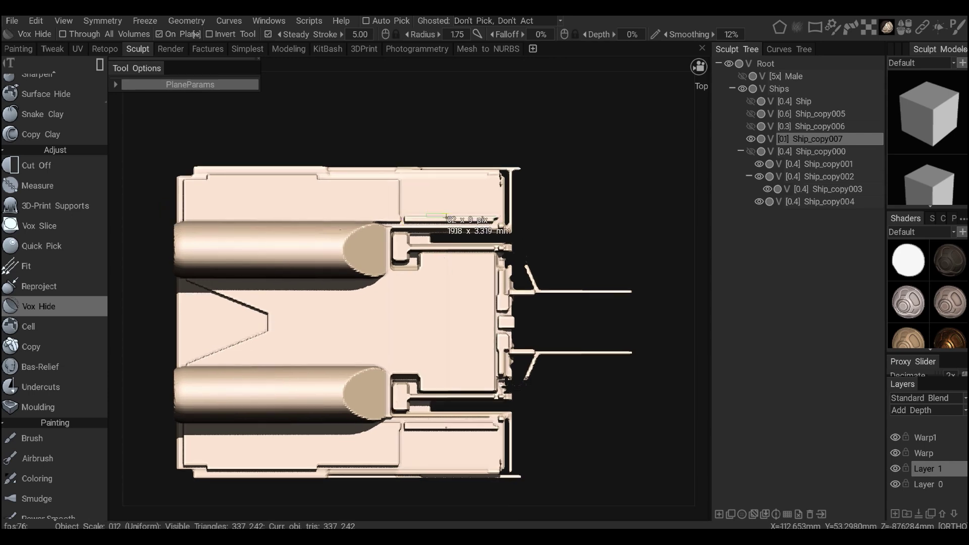
drag(465, 220, 465, 220)
Cut diagonal grooves forming a V on the front central deck and add two short parallel slots behind them.
alt+drag(464, 220, 399, 224)
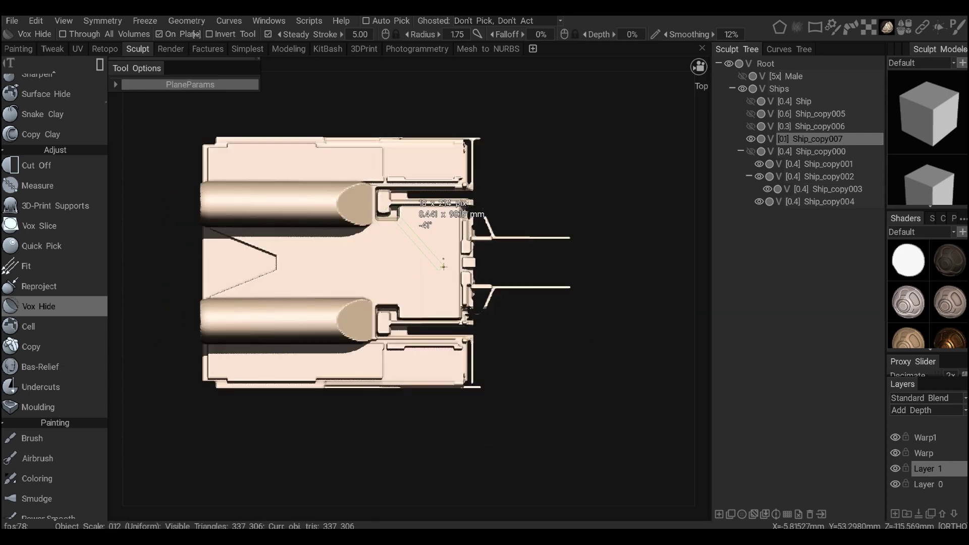
alt+drag(462, 269, 477, 277)
alt+shift+drag(499, 226, 453, 101)
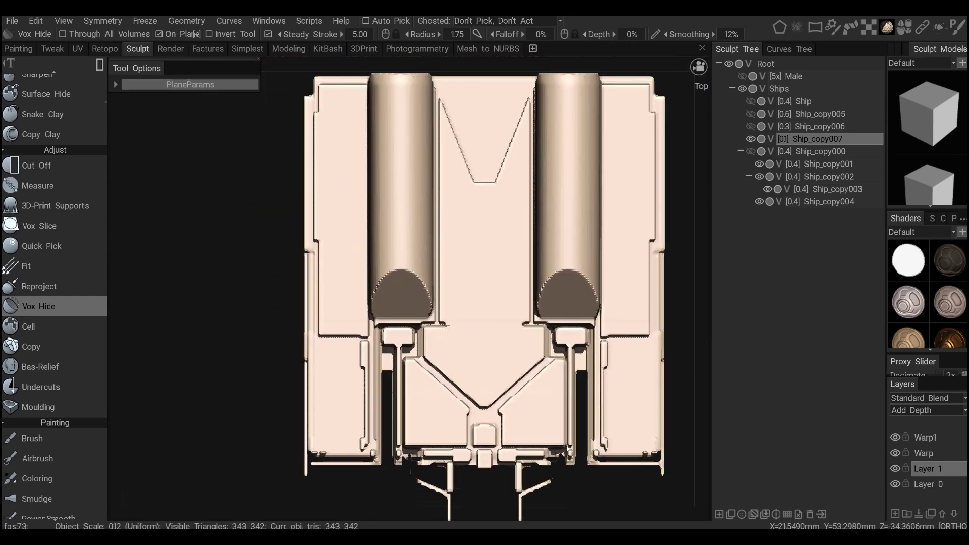
alt+drag(492, 296, 465, 204)
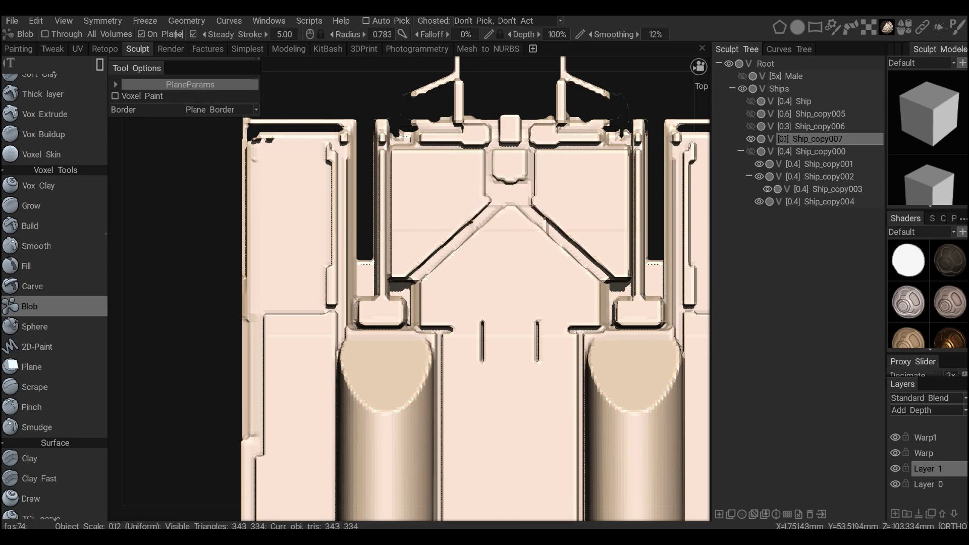
Cut a small rounded pocket and a stepped notch into the tapered area at the rear of the deck.
alt+shift+drag(430, 218, 463, 275)
alt+middle_drag(463, 274, 495, 330)
alt+drag(495, 330, 460, 345)
mouse_move(425, 309)
alt+mouse_down()
mouse_move(394, 334)
mouse_move(426, 309)
alt+mouse_up()
middle_drag(425, 308, 517, 333)
key(h)
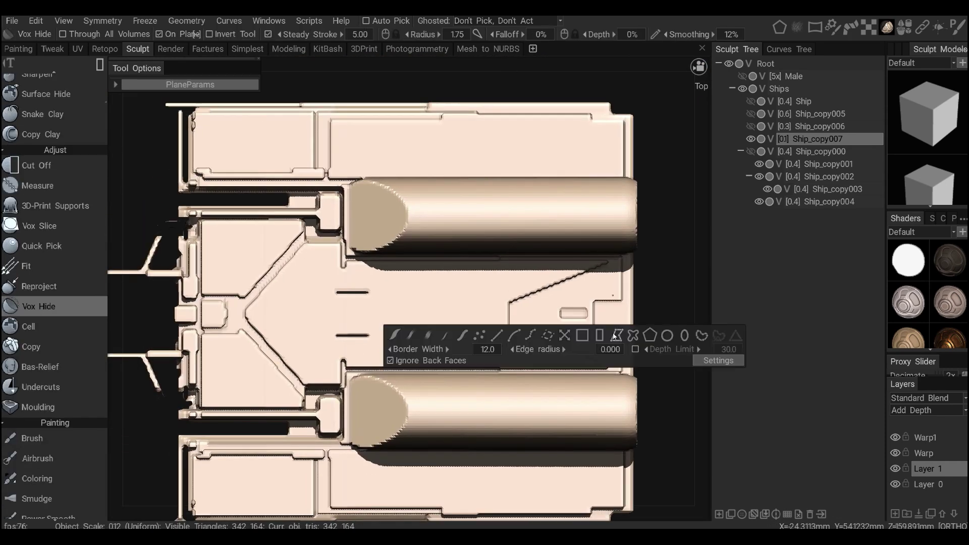
drag(573, 345, 613, 371)
alt+drag(613, 371, 520, 361)
Extend the engine ends past the deck with Pose and add rounded raised strips along the tops of the engines.
key(p)
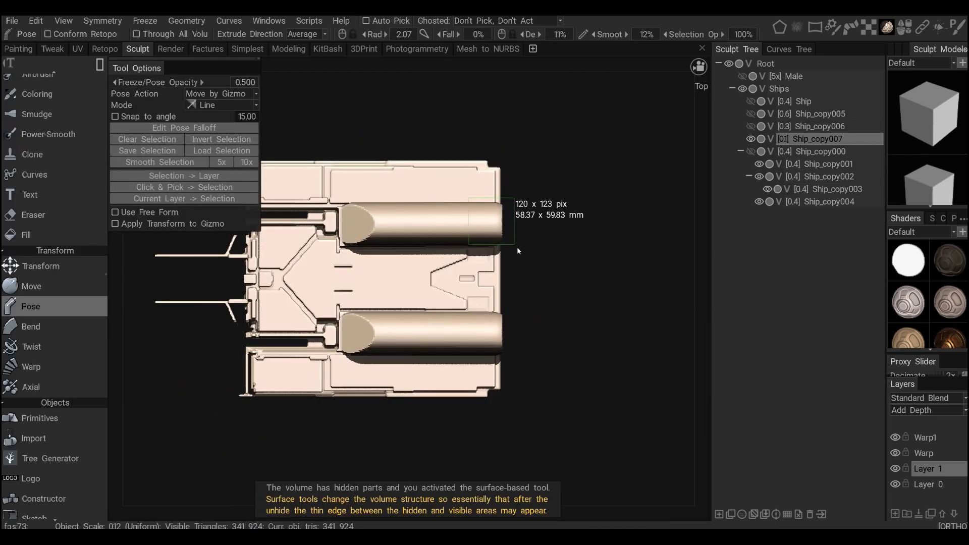
drag(518, 250, 517, 247)
mouse_move(595, 273)
alt+mouse_down()
mouse_move(528, 271)
mouse_move(486, 323)
mouse_move(552, 278)
mouse_move(515, 339)
mouse_move(452, 302)
mouse_move(373, 232)
alt+mouse_up()
scroll(454, 282, up, 3)
key(s)
key(p)
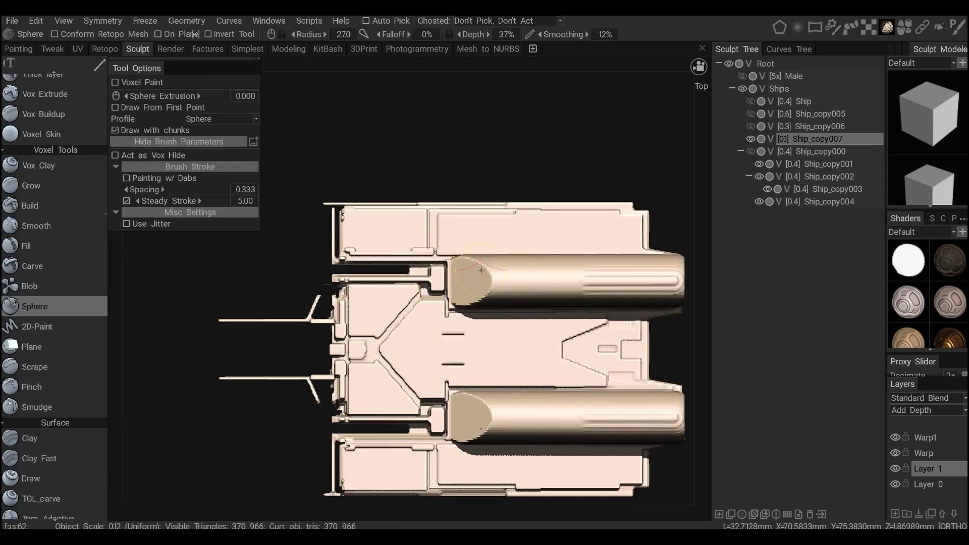
Soften the sloped front faces of the engines with the Base Clay brush at radius 24.0 and depth 23%.
key(g)
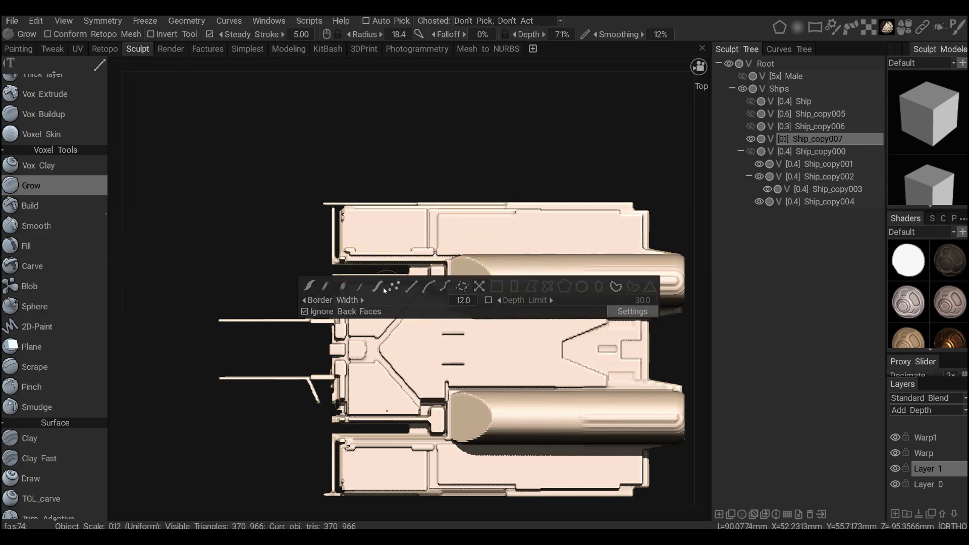
scroll(483, 258, up, 2)
key(c)
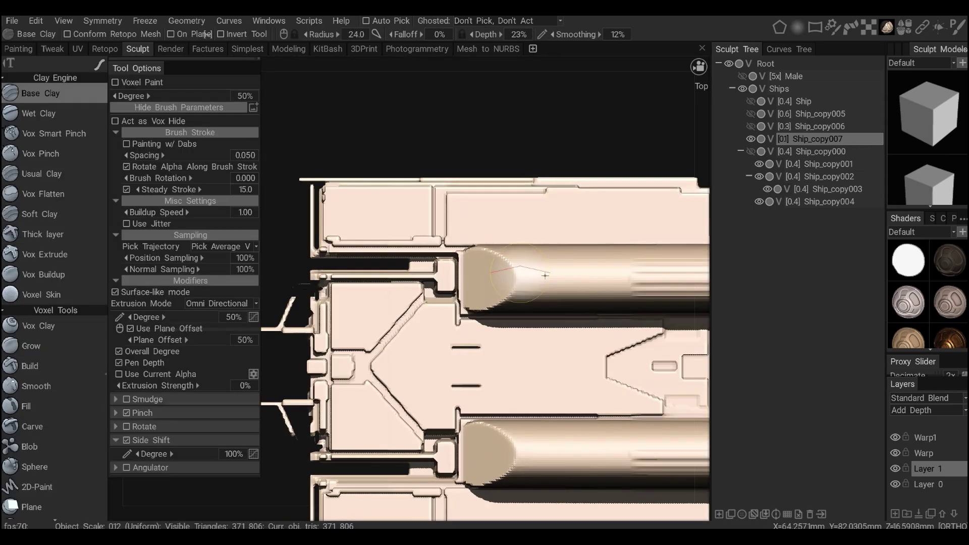
right_drag(482, 303, 503, 302)
scroll(503, 301, up, 4)
Carve a straight groove across the front base of each engine using the Sphere tool at radius 3.52.
key(s)
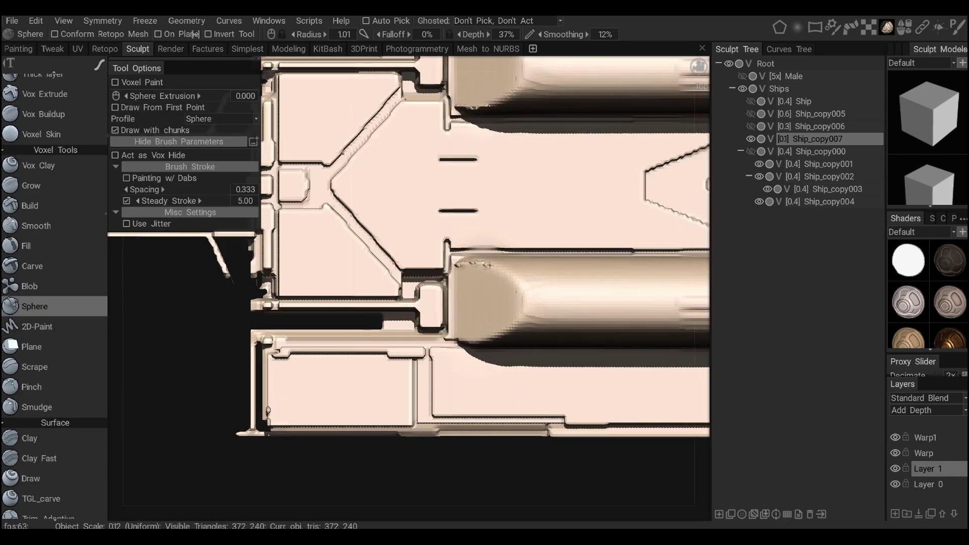
mouse_move(496, 268)
right_down()
mouse_move(525, 283)
mouse_move(501, 300)
mouse_move(520, 303)
mouse_move(534, 338)
right_up()
scroll(534, 338, up, 2)
key(e)
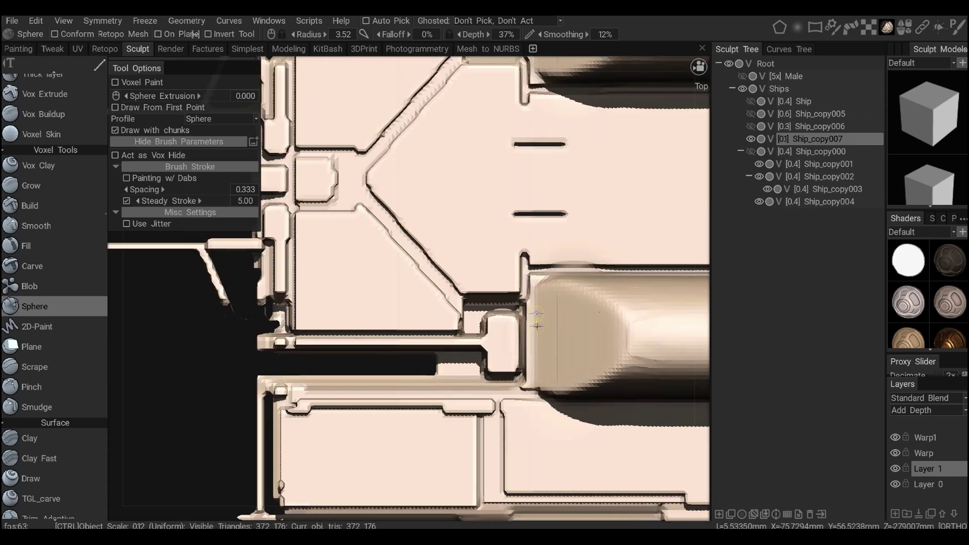
right_drag(561, 371, 419, 312)
middle_drag(401, 321, 467, 337)
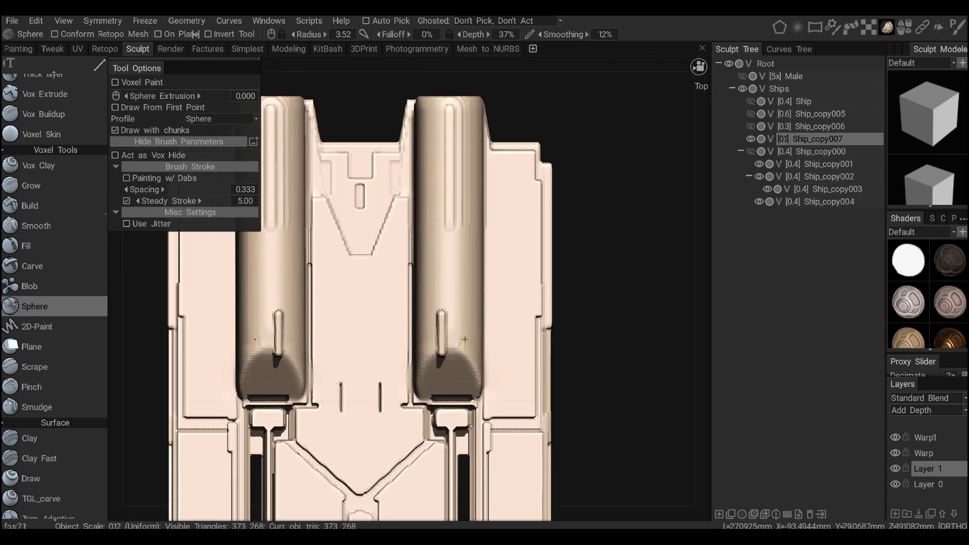
Draw thin straight ridges about 173 mm long along the engines with the Sphere tool at radius 2.34.
right_drag(449, 347, 428, 312)
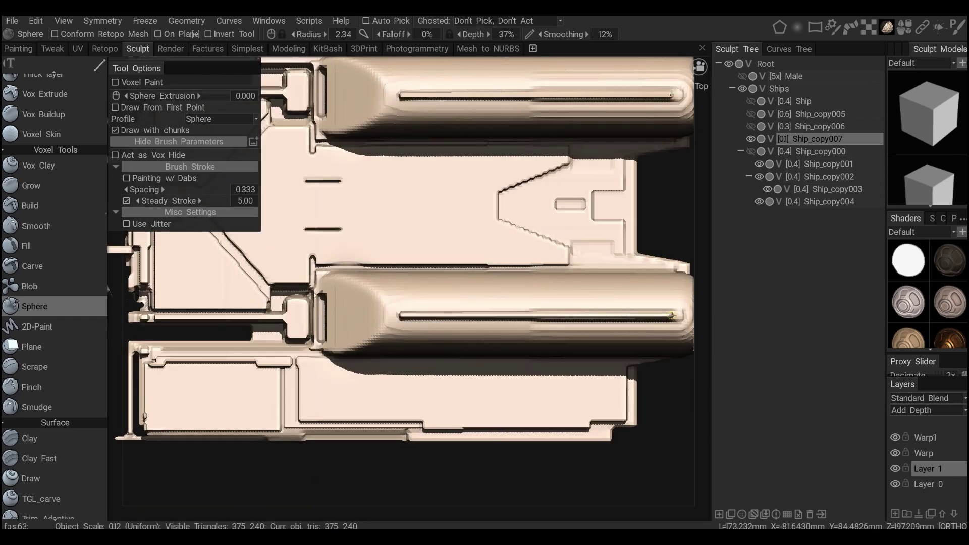
right_drag(524, 298, 599, 325)
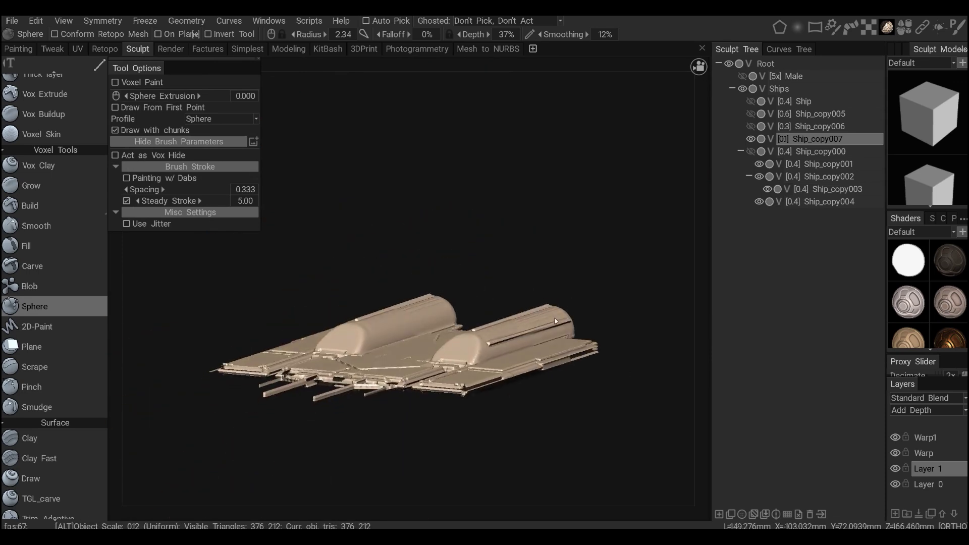
mouse_move(555, 321)
middle_down()
mouse_move(420, 352)
mouse_move(523, 310)
mouse_move(553, 351)
mouse_move(409, 320)
mouse_move(549, 364)
mouse_move(539, 294)
middle_up()
Hide the side panels, trim the engines' rear ends with Vox Hide in the side view and undo the last two cuts.
key(Tab)
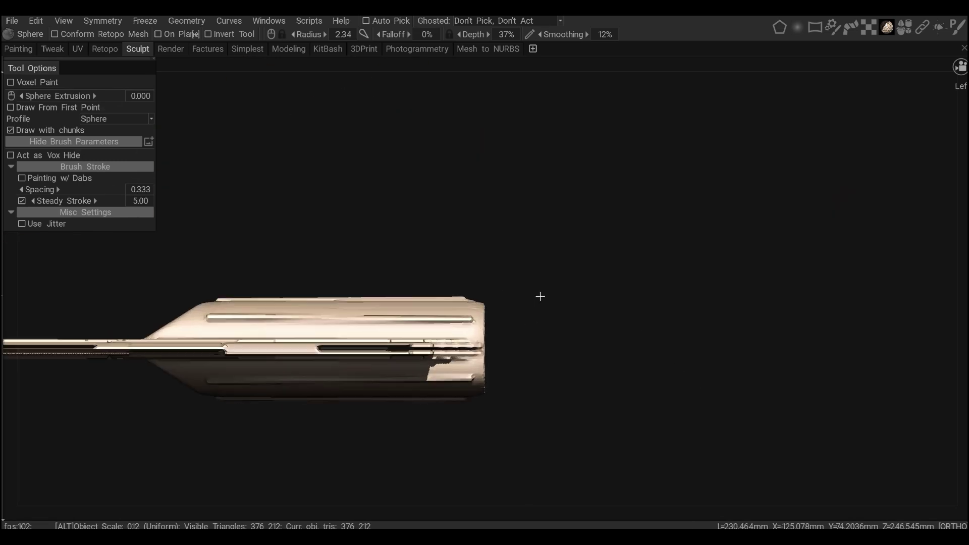
key(e)
mouse_move(489, 305)
mouse_down()
mouse_move(504, 324)
mouse_move(525, 315)
mouse_up()
middle_drag(525, 315, 644, 292)
drag(520, 285, 574, 321)
middle_drag(575, 321, 490, 233)
key(ctrl+z)
key(ctrl+z)
alt+middle_drag(329, 269, 568, 320)
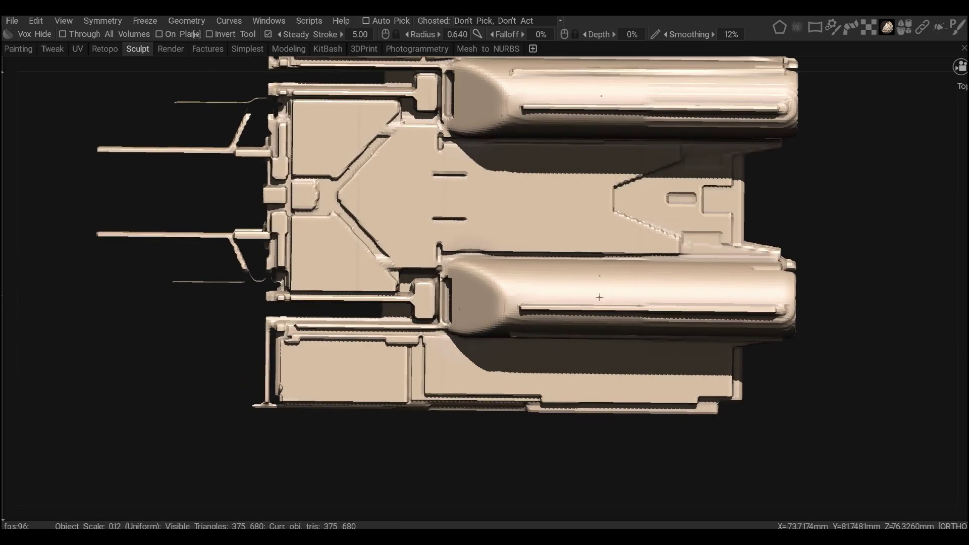
Carve a curved rim around the sloped front face of each engine with the Sphere tool at radius 2.34 and depth 37%.
key(s)
alt+middle_drag(525, 276, 555, 270)
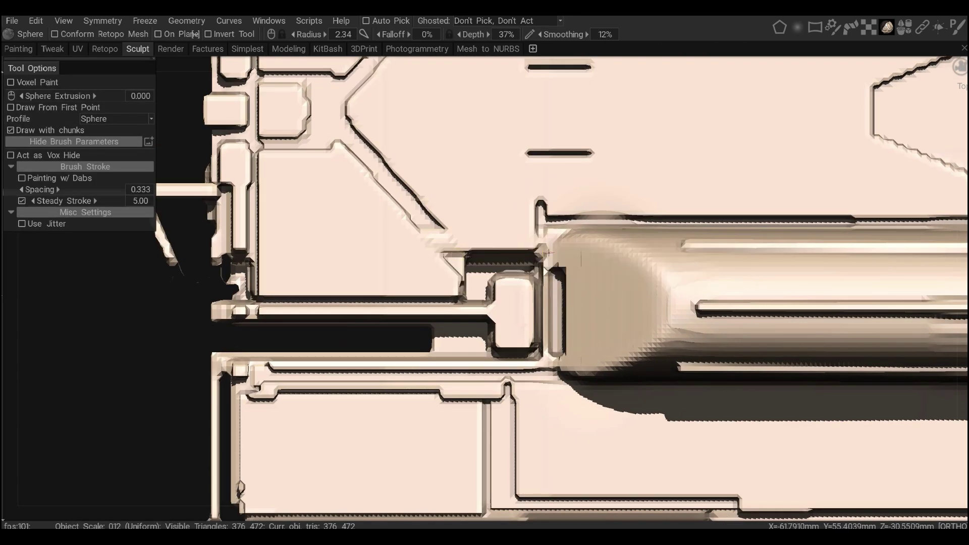
scroll(672, 294, down, 5)
scroll(672, 294, up, 5)
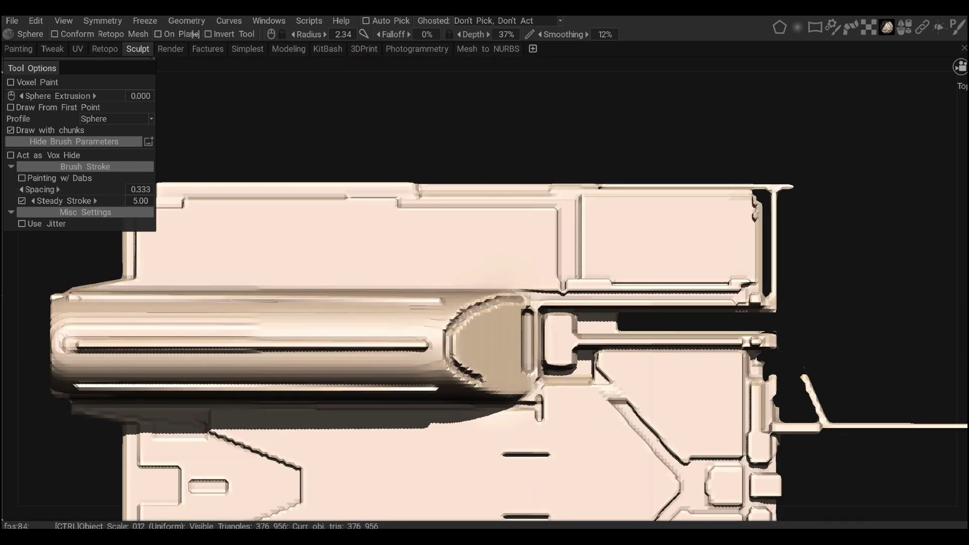
alt+middle_drag(484, 303, 353, 283)
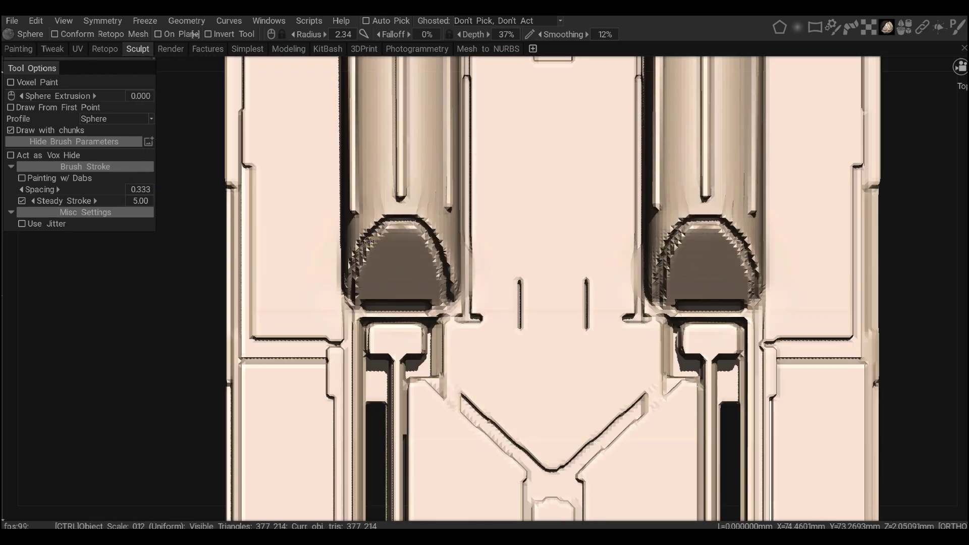
alt+middle_drag(384, 250, 563, 354)
Extend thin rods about 57 mm long from the engines' rear ends with the Blob tool at radius 0.783 and depth 100%.
scroll(563, 354, up, 5)
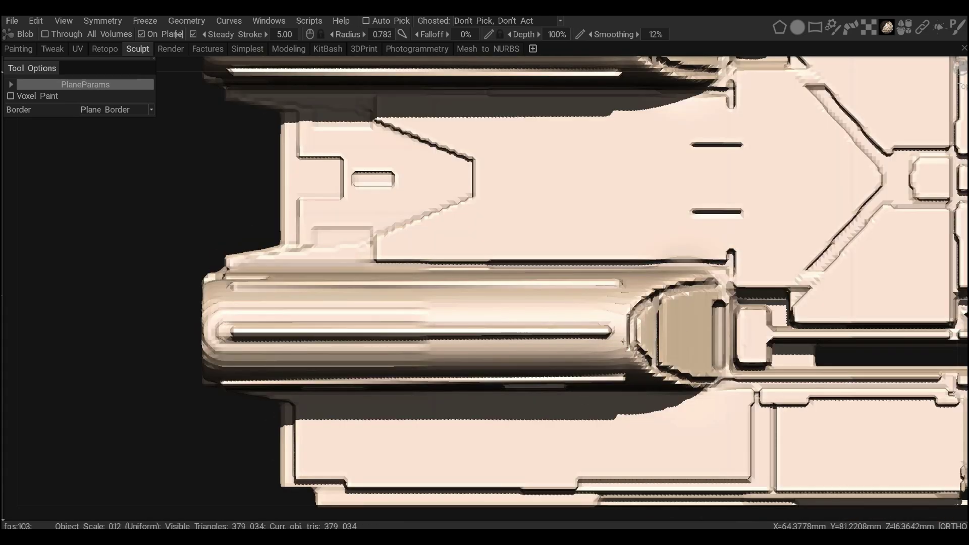
alt+middle_drag(623, 341, 469, 312)
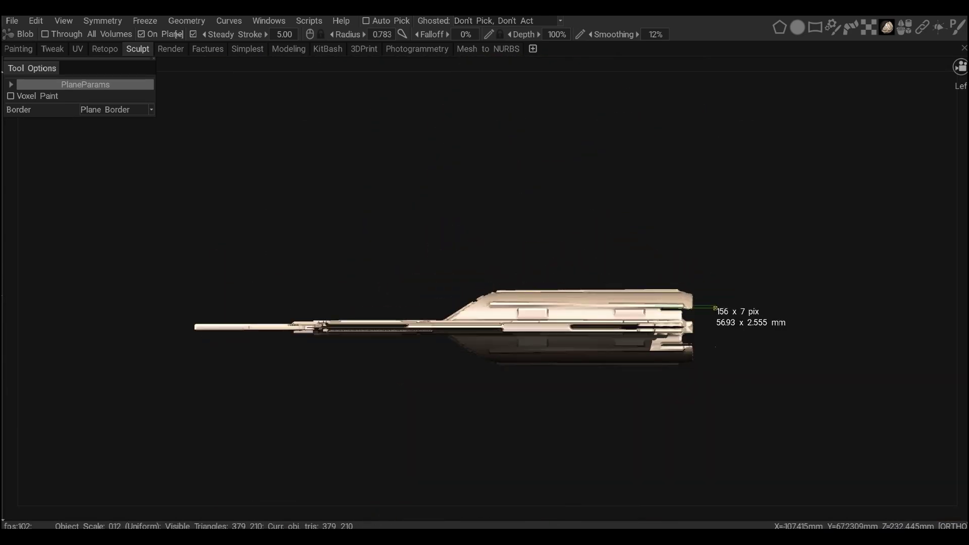
alt+middle_drag(723, 308, 800, 331)
scroll(687, 271, up, 3)
alt+middle_drag(687, 271, 588, 295)
scroll(588, 296, down, 2)
Try to cut the side panels into a tapered wing shape with Vox Hide and undo the cuts.
key(space)
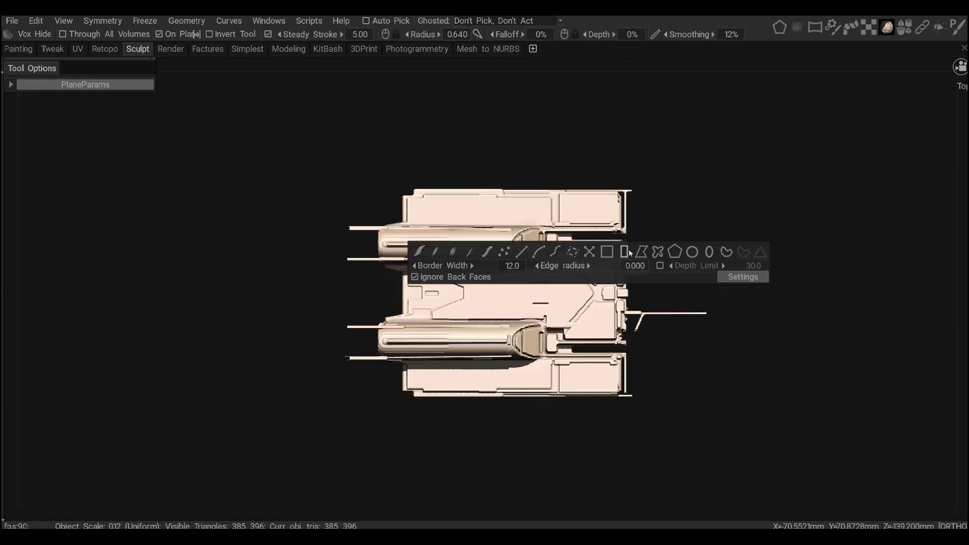
click(524, 251)
click(410, 159)
click(717, 212)
alt+middle_drag(718, 212, 580, 267)
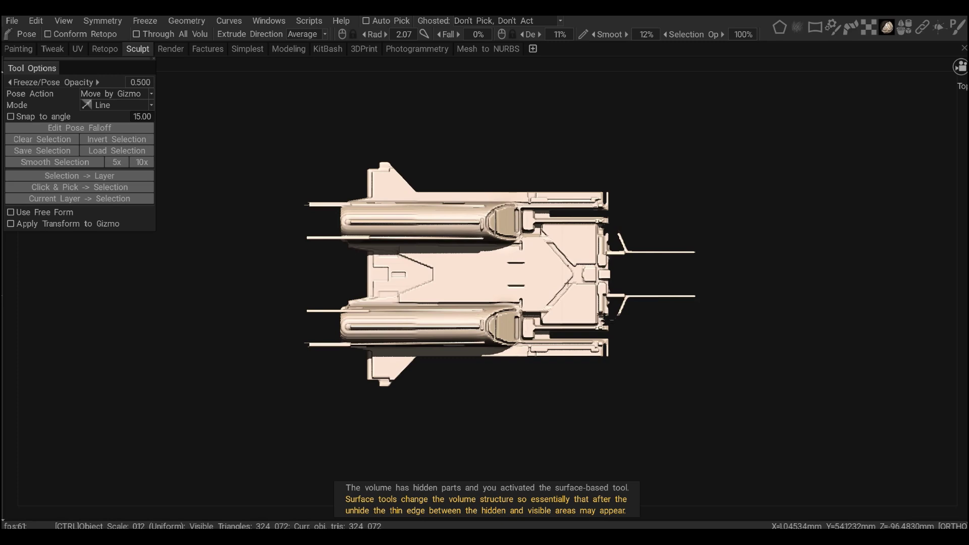
key(ctrl+z)
key(space)
alt+middle_drag(667, 298, 615, 348)
click(787, 362)
alt+middle_drag(580, 418, 602, 288)
key(ctrl+z)
Cut a long trapezoid-shaped outline into the rear half of each side panel with Vox Hide.
key(space)
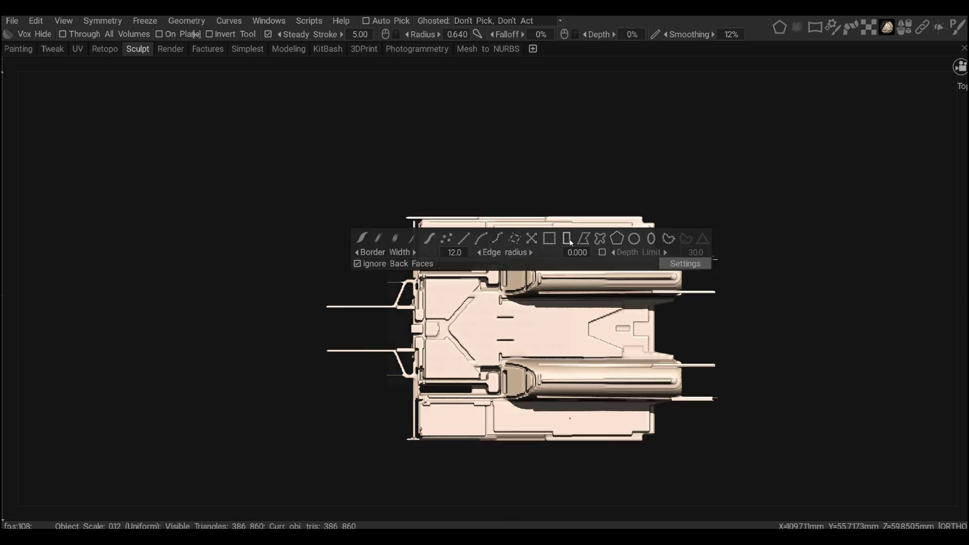
click(556, 251)
drag(378, 166, 656, 265)
alt+middle_drag(656, 266, 502, 222)
middle_drag(561, 256, 558, 268)
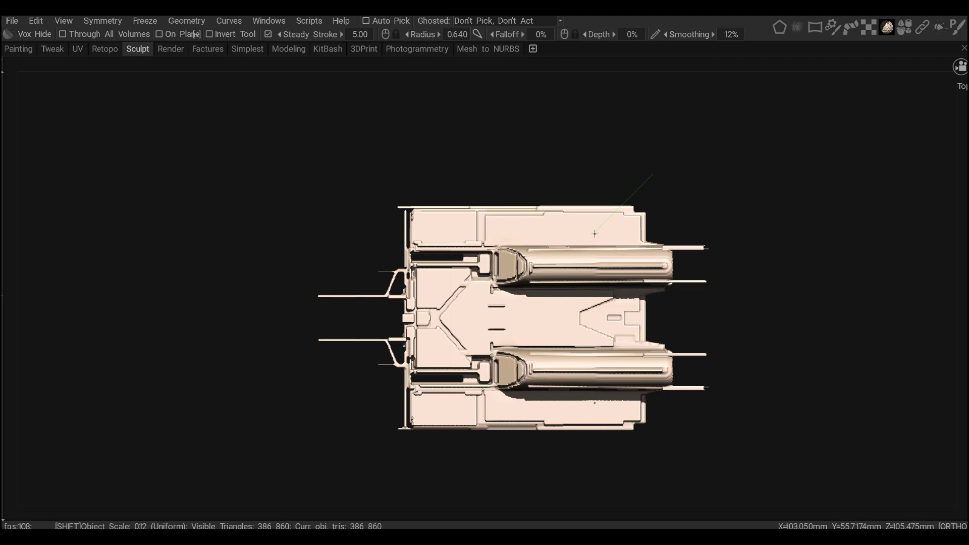
click(655, 145)
key(space)
key(space)
Cut a triangular recess at the front of each trapezoid and a notch in each side panel's outer edge.
ctrl+middle_drag(656, 145, 328, 233)
alt+middle_drag(608, 222, 485, 270)
alt+middle_drag(422, 316, 583, 273)
key(space)
key(space)
drag(644, 352, 581, 247)
Cut bracket-shaped grooves along the central deck and a small triangle inside its front V with Vox Hide.
alt+middle_drag(581, 247, 603, 212)
scroll(603, 212, up, 3)
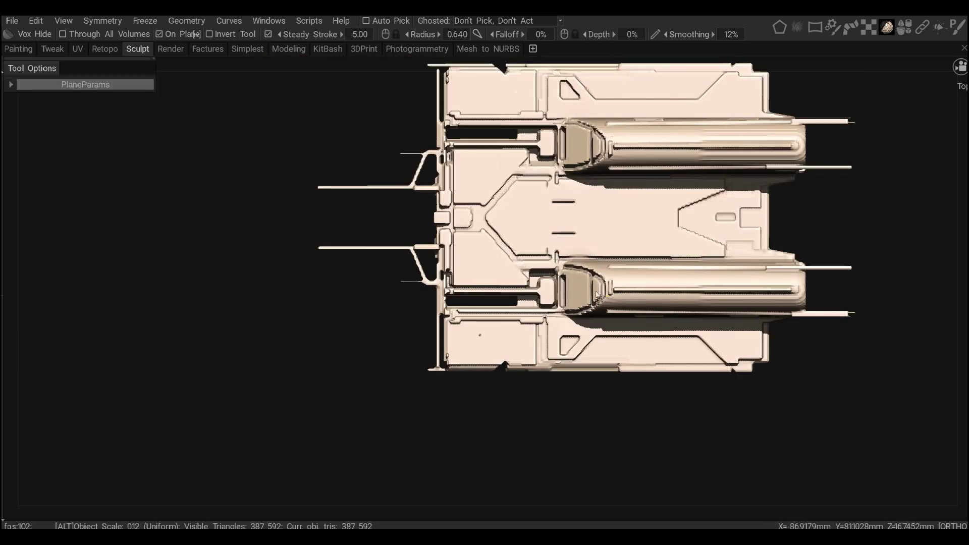
alt+middle_drag(562, 286, 483, 238)
scroll(576, 205, down, 2)
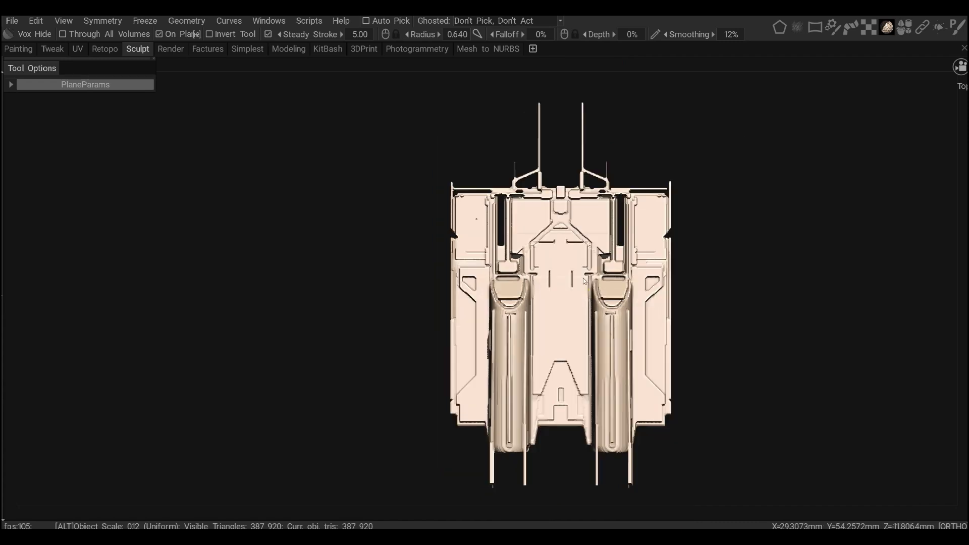
Fill in the central deck's two short slots and soften its V-shaped grooves with the Fill brush at radius 10.7 and depth 92%.
scroll(571, 343, up, 4)
key(f)
middle_drag(589, 315, 586, 386)
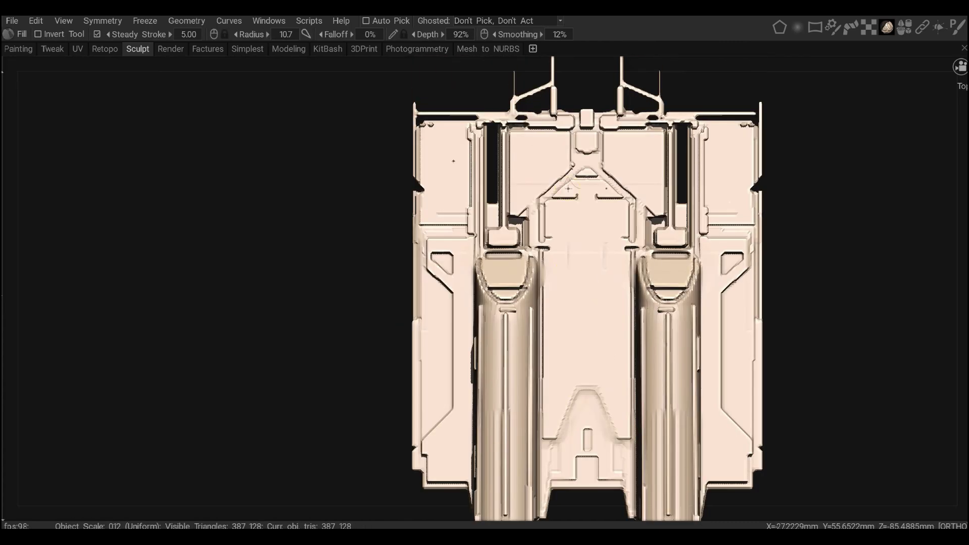
alt+middle_drag(586, 353, 708, 302)
scroll(707, 302, up, 1)
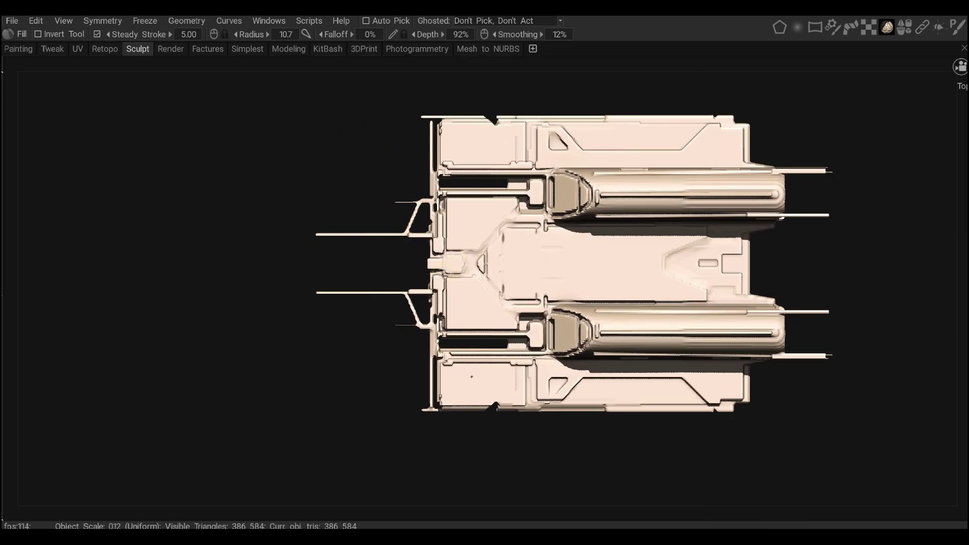
Stretch the hull's front section lengthwise with the Pose tool, moving the nose away from the engines.
scroll(482, 187, up, 2)
alt+middle_drag(514, 177, 353, 273)
key(p)
scroll(353, 272, up, 3)
middle_drag(424, 258, 478, 262)
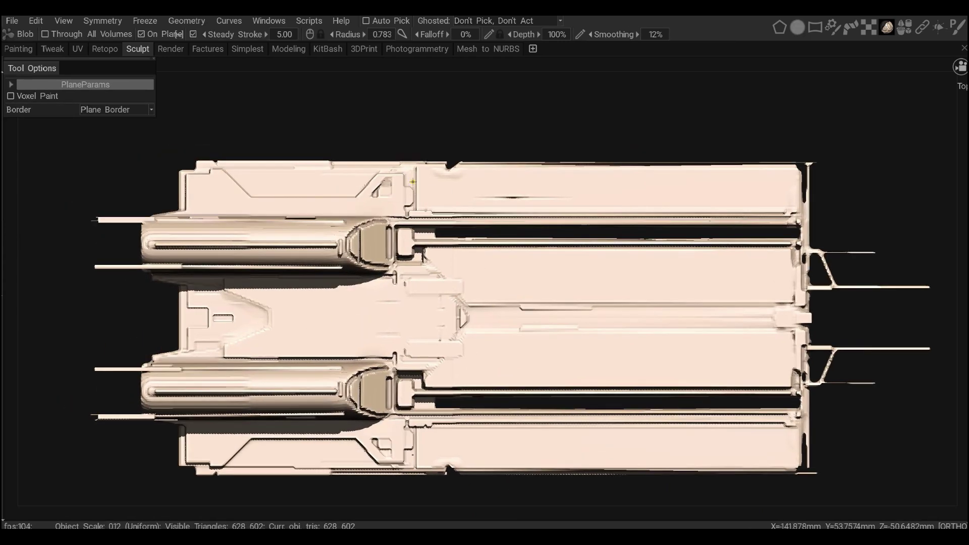
Add V-shaped braces and a framed rectangular recess along the front deck's centreline with the Blob tool at radius 0.783.
alt+middle_drag(341, 185, 380, 331)
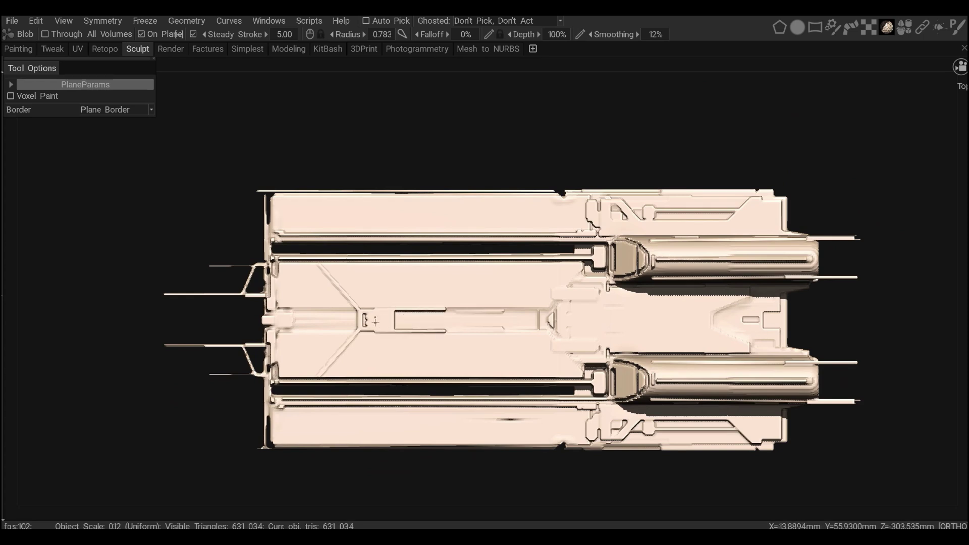
alt+middle_drag(379, 330, 463, 328)
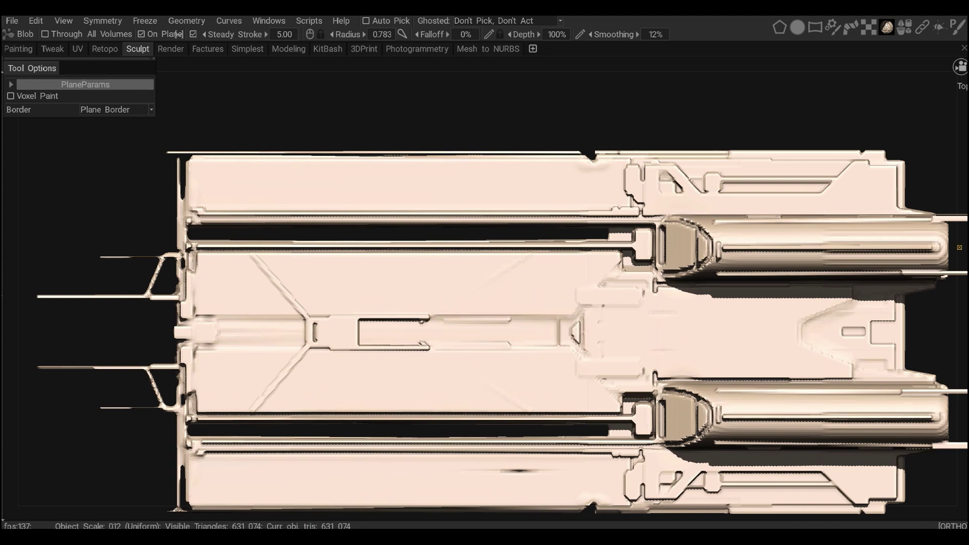
middle_drag(558, 321, 363, 272)
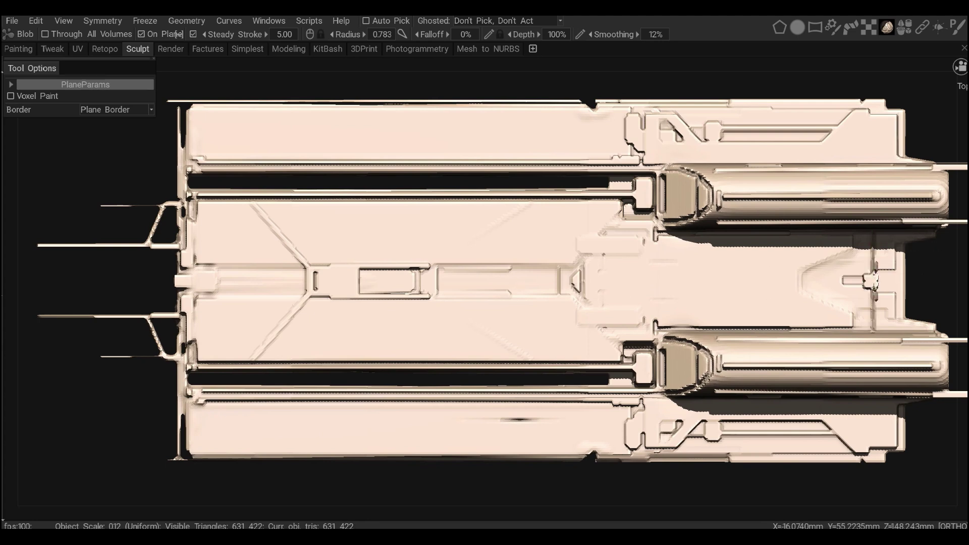
Detail the rear of the central deck with stepped plates and bars, and add thin ridges along the deck and side panels.
drag(858, 320, 880, 290)
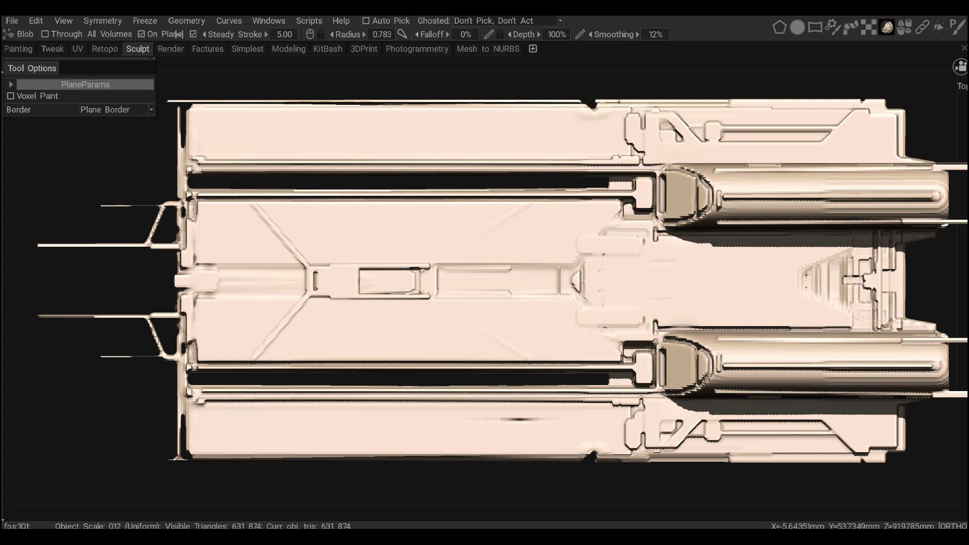
middle_drag(801, 317, 517, 335)
middle_drag(564, 303, 689, 284)
middle_drag(785, 263, 672, 327)
mouse_move(684, 380)
middle_down()
mouse_move(534, 330)
mouse_move(612, 376)
mouse_move(701, 253)
middle_up()
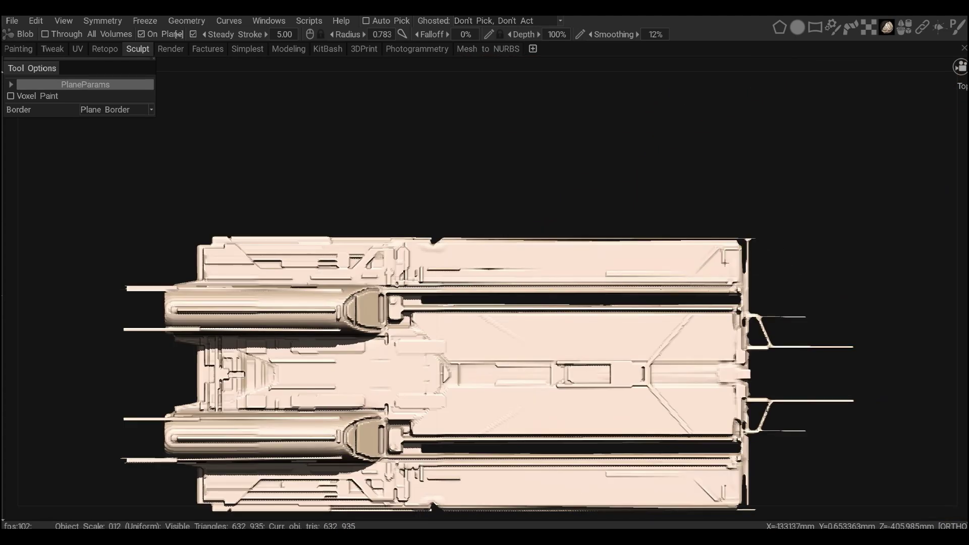
Add diagonal corner braces and small blocks to the side panels' front corners and the nose edge with the Blob tool.
alt+drag(687, 416, 619, 337)
alt+middle_drag(673, 204, 640, 194)
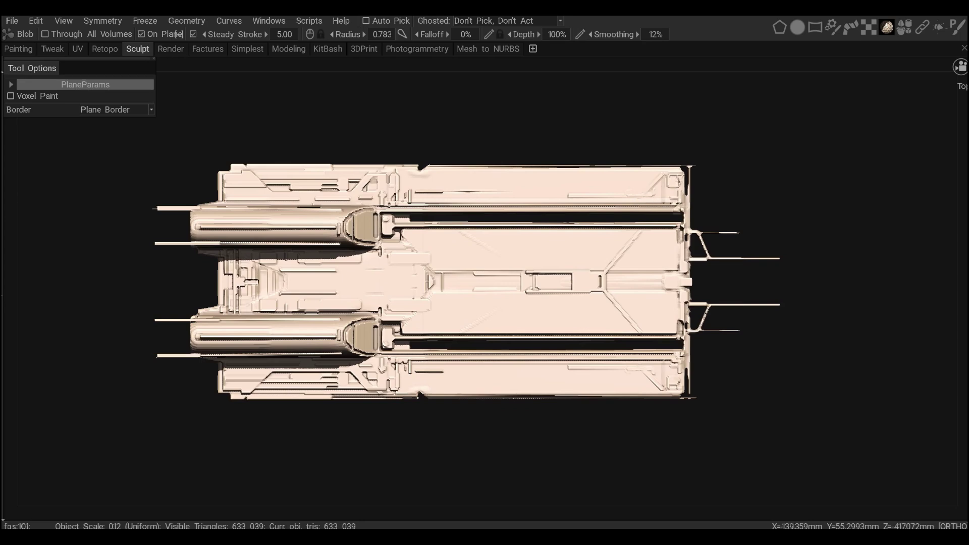
alt+right_drag(703, 190, 687, 320)
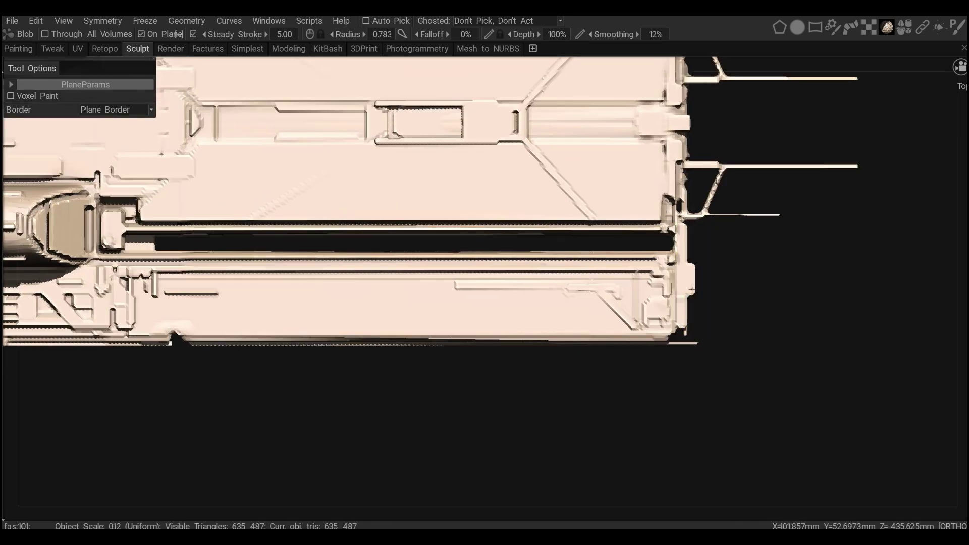
alt+drag(684, 288, 561, 313)
alt+right_drag(561, 313, 697, 329)
Soften the new details on the side panels with the Fill brush at radius 5.85 and depth 92%.
alt+drag(654, 304, 601, 303)
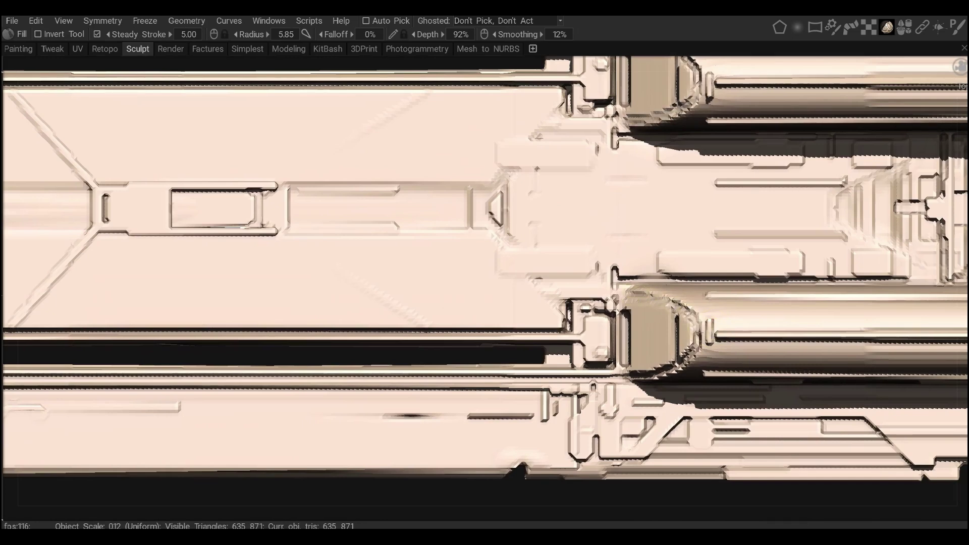
alt+drag(601, 303, 619, 321)
mouse_move(652, 293)
alt+mouse_down()
mouse_move(633, 312)
mouse_move(613, 304)
mouse_move(623, 281)
mouse_move(630, 302)
mouse_move(610, 306)
mouse_move(661, 348)
alt+mouse_up()
scroll(618, 315, down, 5)
scroll(623, 281, down, 5)
Add short thin rods sticking out of the nose corners and the rear side edges with the Blob tool at radius 1.10.
key(b)
alt+drag(595, 321, 538, 324)
middle_drag(538, 324, 641, 327)
alt+drag(601, 342, 440, 243)
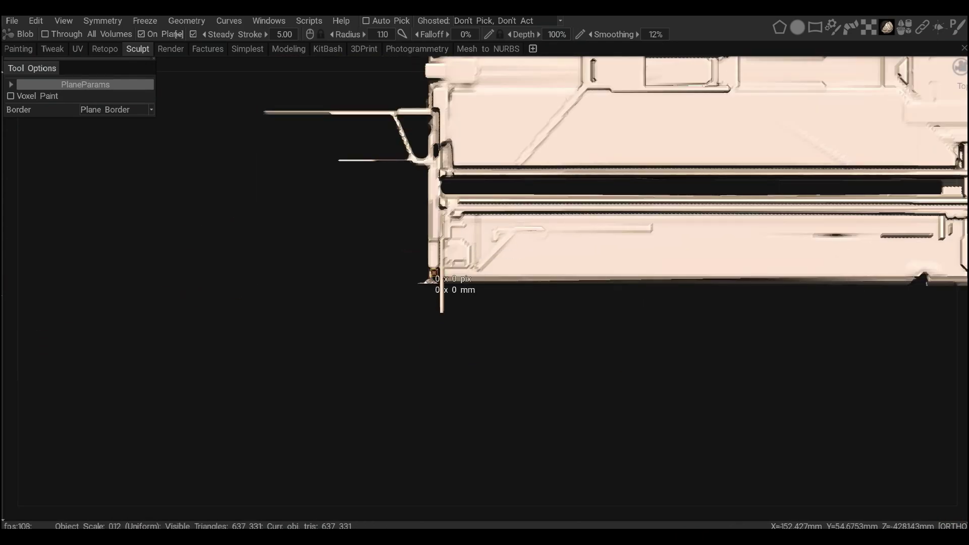
alt+drag(439, 277, 564, 346)
middle_drag(530, 357, 529, 338)
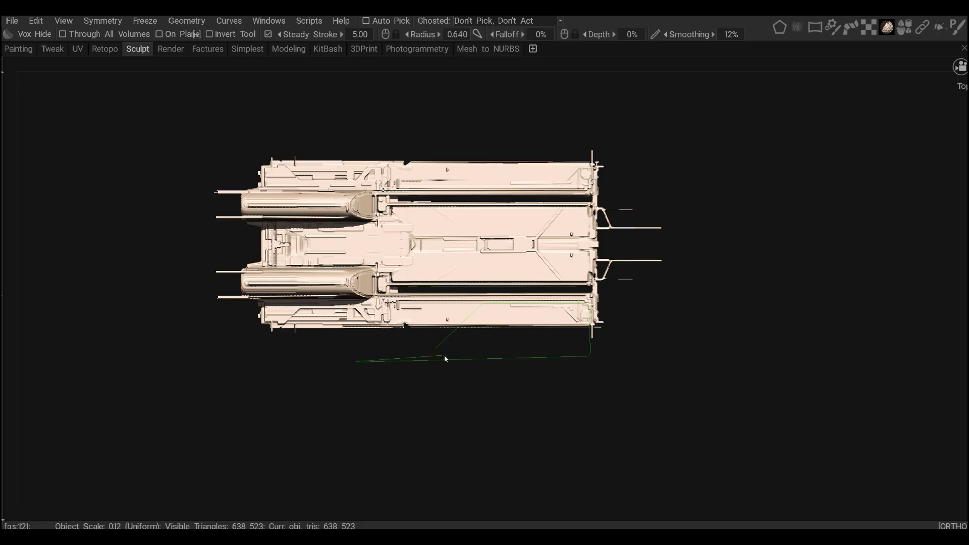
Select the front part of the hull and stretch it further lengthwise to elongate the central recess and side panels.
double_click(446, 345)
mouse_move(446, 345)
alt+mouse_down()
mouse_move(418, 303)
mouse_move(449, 282)
mouse_move(434, 268)
mouse_move(439, 291)
mouse_move(455, 283)
mouse_move(439, 290)
alt+mouse_up()
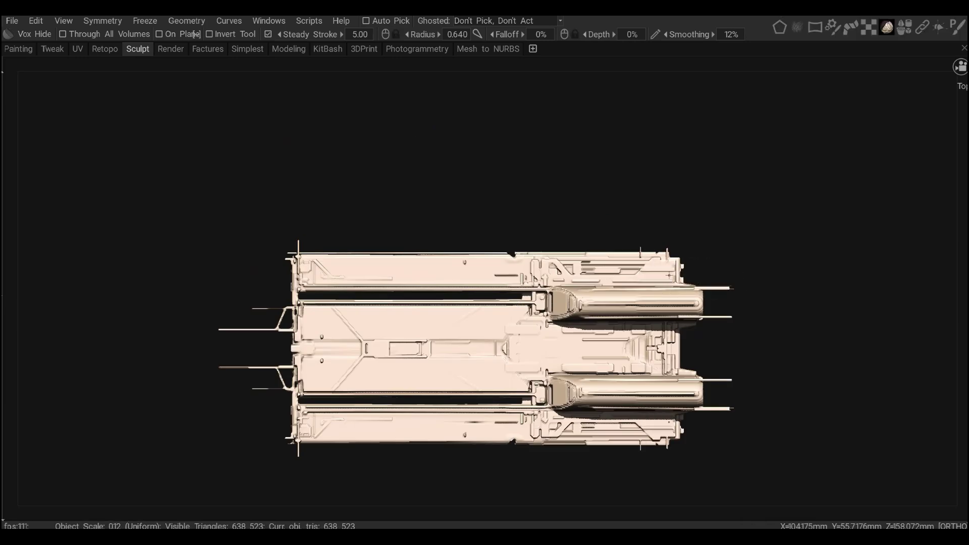
alt+middle_drag(458, 346, 560, 314)
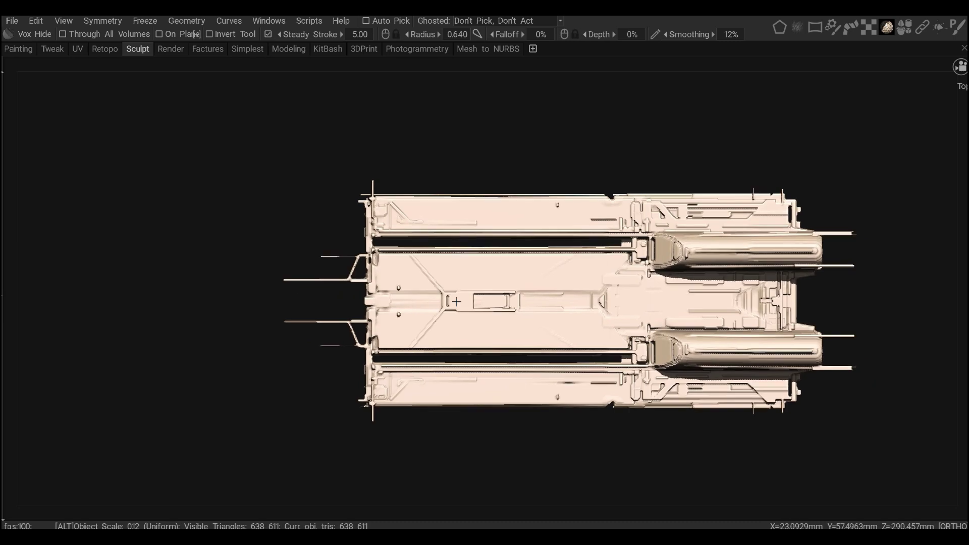
scroll(490, 303, down, 3)
drag(325, 184, 489, 371)
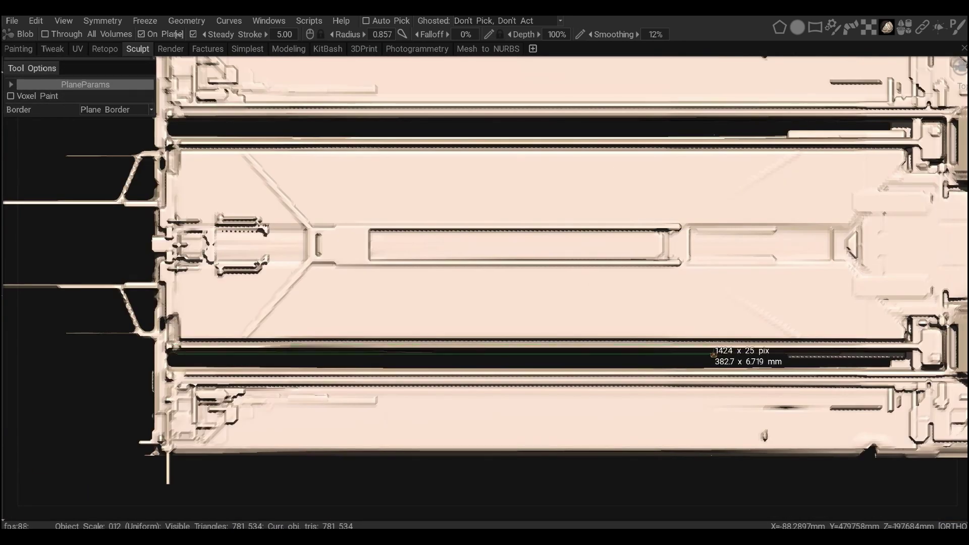
Draw ridges about 383 mm long inside the channels beside the deck and notch the deck's edges, using Blob at radius 0.857.
drag(751, 353, 832, 360)
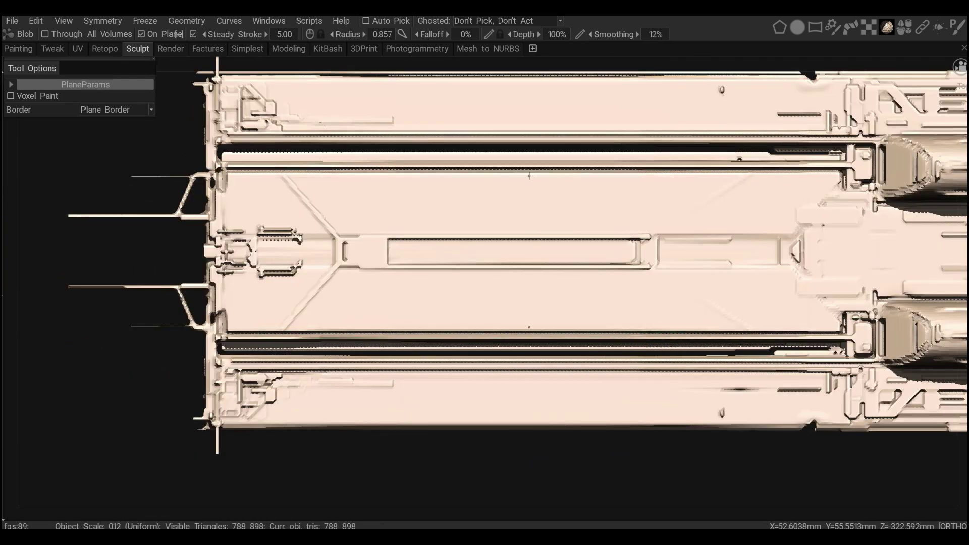
alt+drag(555, 293, 677, 295)
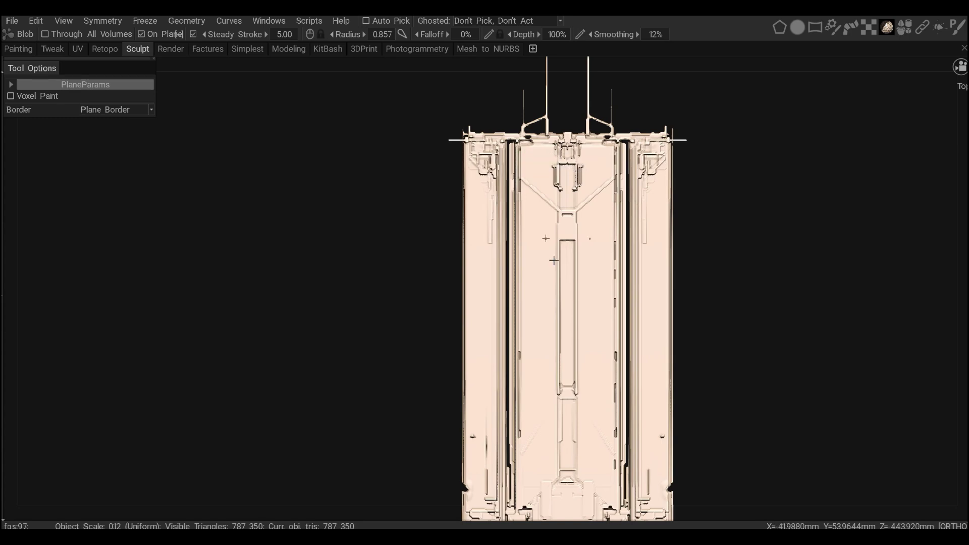
alt+drag(525, 265, 460, 295)
Add stepped strips and boxy framed blocks along the inner edges of the front side panels with the Blob tool.
scroll(460, 295, up, 3)
scroll(477, 338, up, 2)
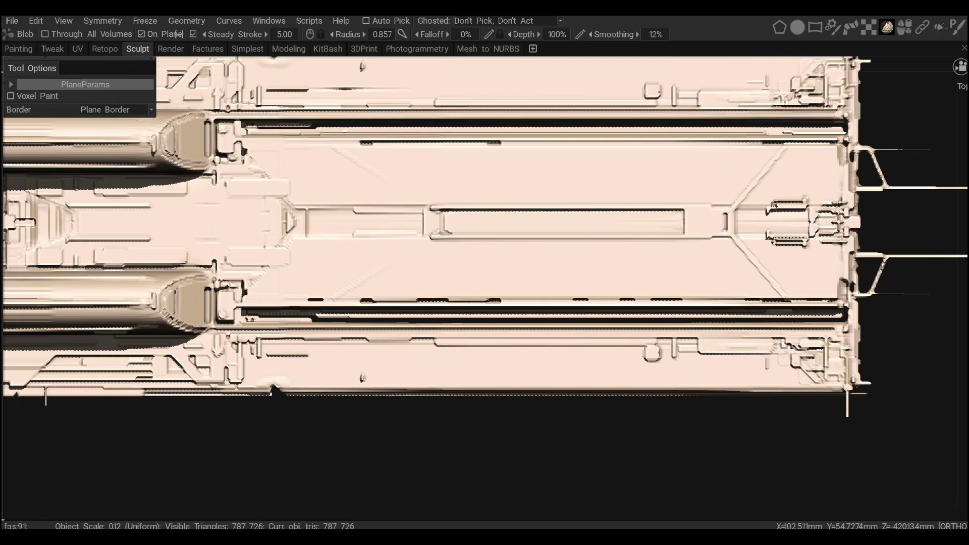
mouse_move(658, 356)
alt+mouse_down()
mouse_move(605, 328)
mouse_move(656, 354)
alt+mouse_up()
scroll(656, 354, up, 3)
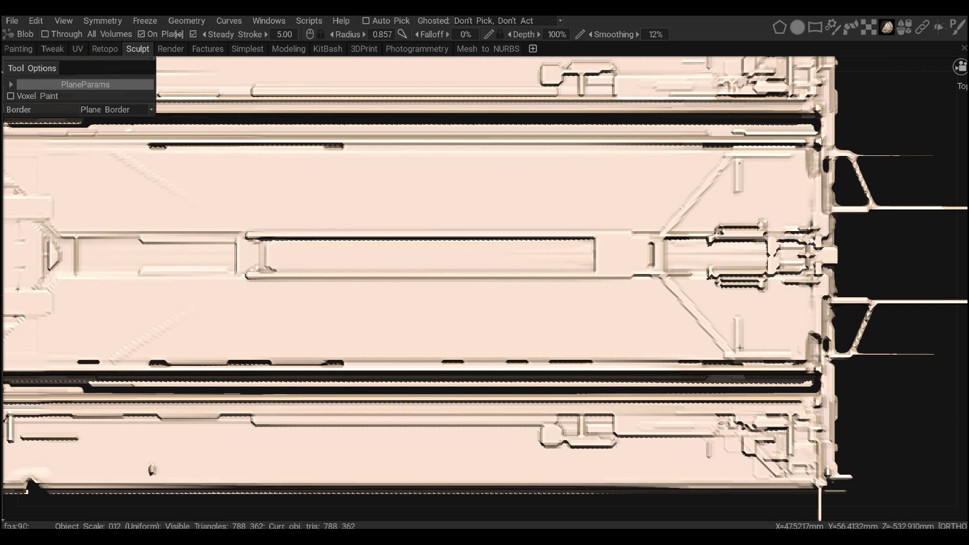
Add square plates and small blocks around the nose's V-shaped braces, and detail the side panels' outer edges with strips.
scroll(705, 314, down, 5)
alt+drag(661, 341, 683, 298)
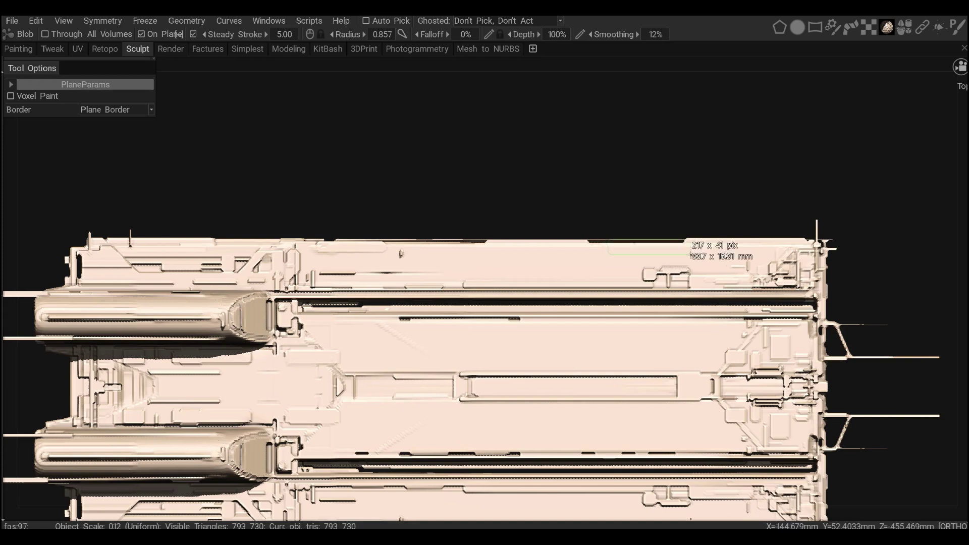
alt+drag(692, 255, 598, 358)
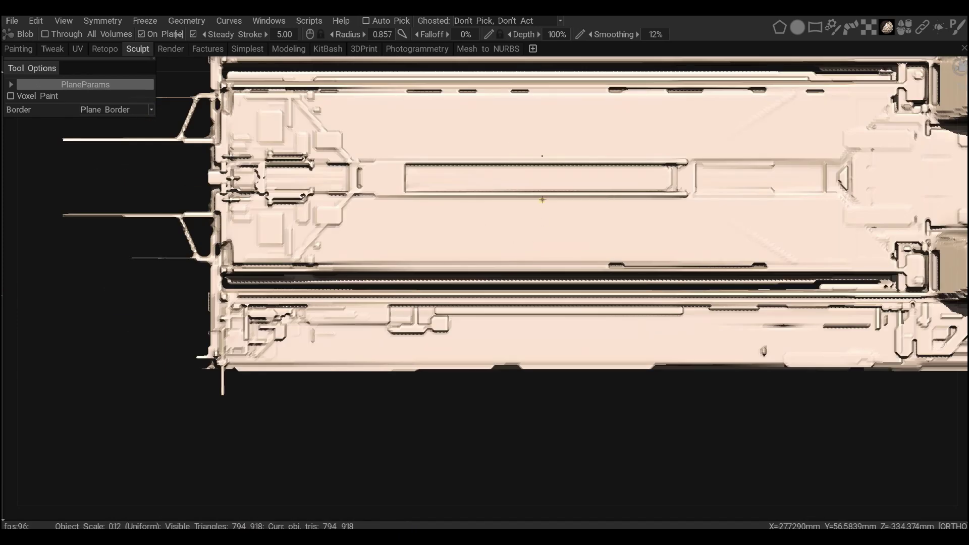
Add small strips and blocks to the hull's side below the engine's sloped front end with the Blob tool.
alt+shift+drag(557, 274, 673, 308)
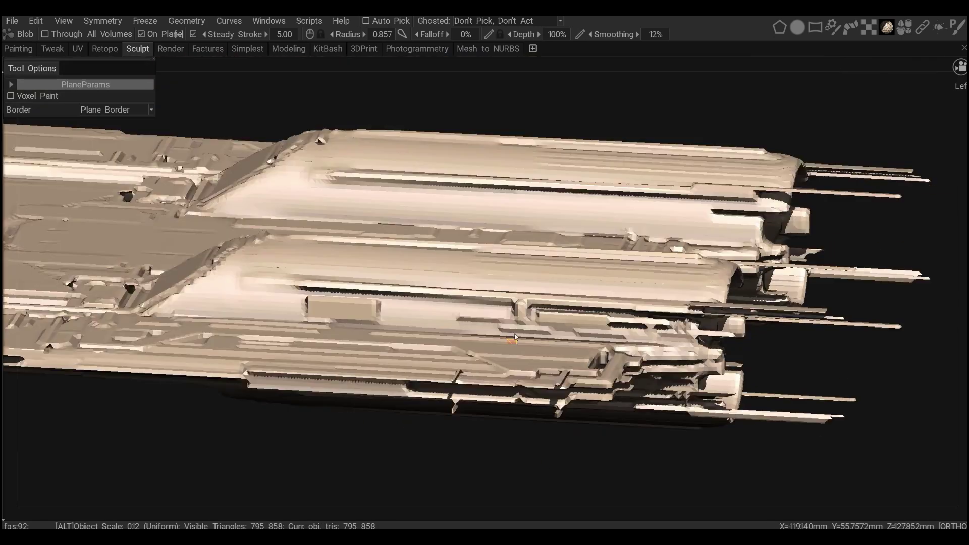
alt+shift+middle_drag(449, 282, 591, 349)
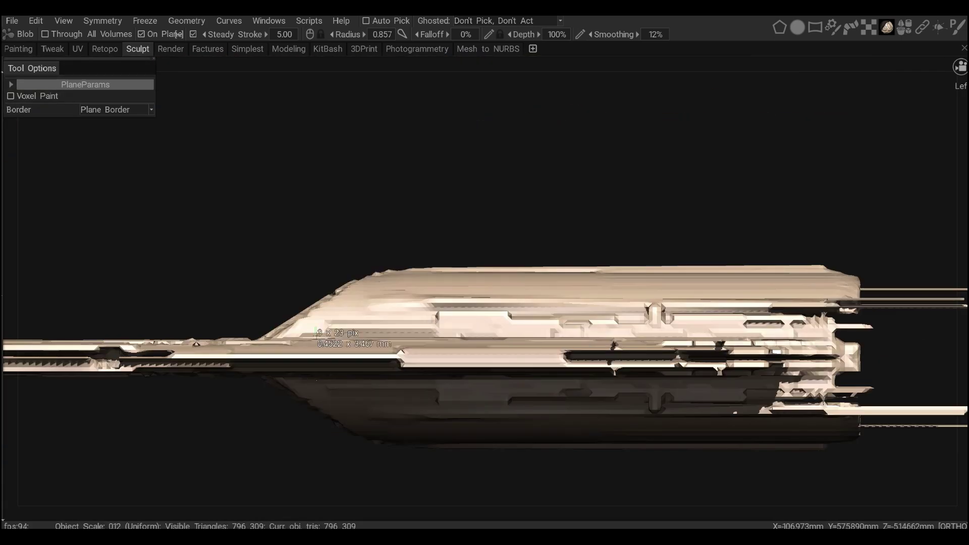
mouse_move(297, 327)
alt+mouse_down()
mouse_move(502, 265)
mouse_move(595, 279)
mouse_move(550, 287)
mouse_move(577, 337)
mouse_move(535, 298)
mouse_move(499, 238)
alt+mouse_up()
scroll(691, 295, up, 3)
key(e)
click(753, 293)
alt+right_drag(416, 328, 508, 329)
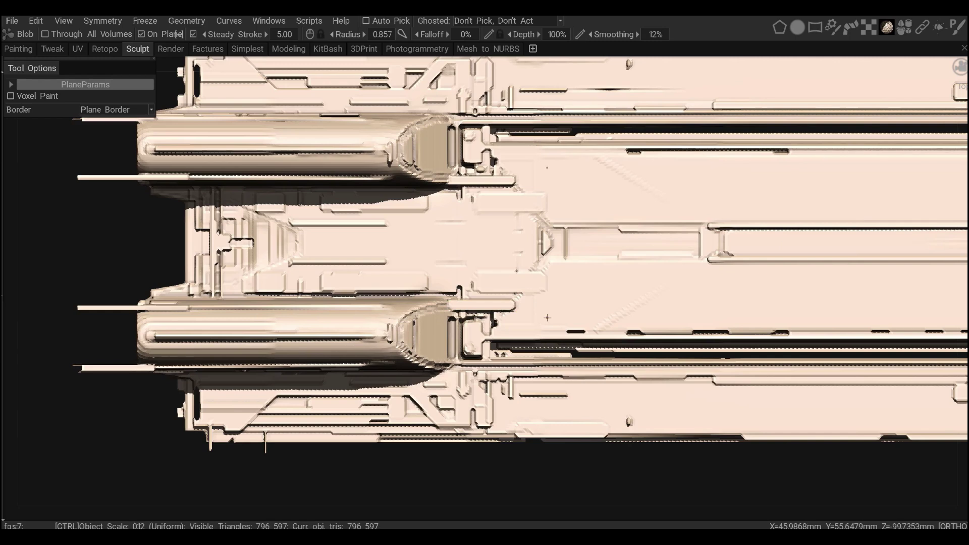
Undo the last mark and add a small block on the deck just ahead of the engines.
key(ctrl+z)
drag(532, 306, 495, 318)
middle_drag(495, 318, 525, 405)
Draw short strips about 14 by 5 mm and small blocks at the front edge and outer corner of the nose's side panels.
alt+drag(306, 379, 556, 232)
alt+drag(851, 302, 460, 309)
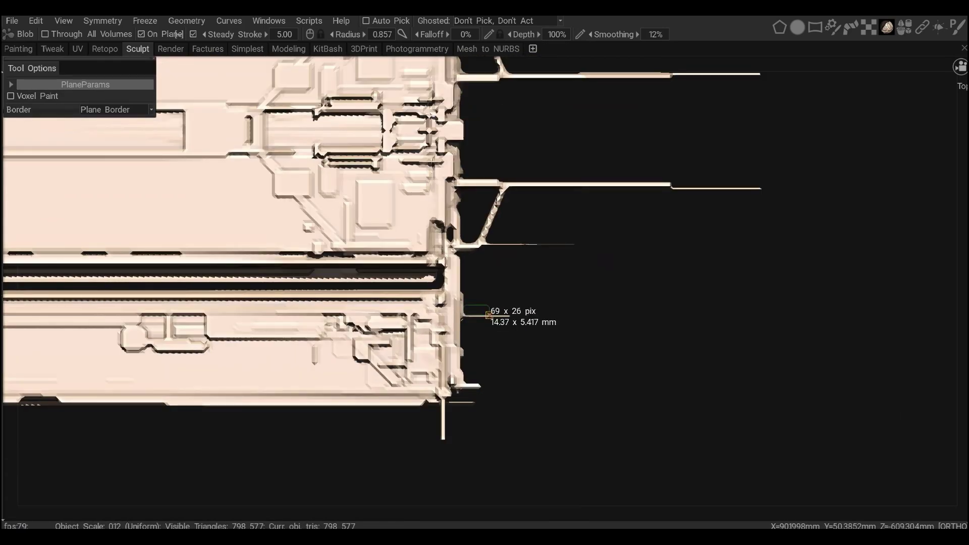
alt+drag(464, 292, 461, 388)
drag(460, 387, 405, 355)
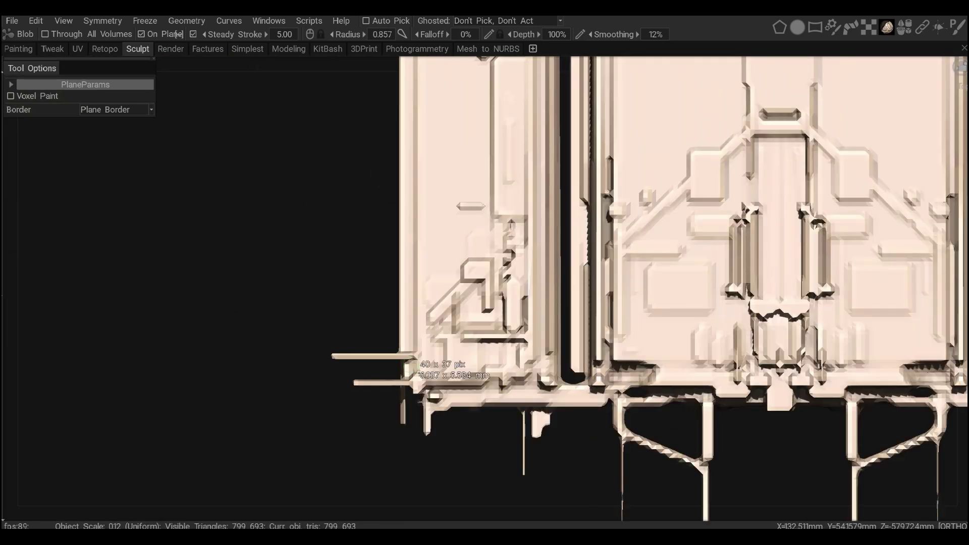
scroll(414, 359, up, 5)
alt+middle_drag(494, 357, 448, 320)
scroll(480, 232, down, 5)
Draw a thin rod about 35 mm long projecting sideways from the hull's outer edge near the stern.
alt+drag(486, 281, 661, 308)
scroll(409, 327, up, 5)
drag(399, 278, 405, 410)
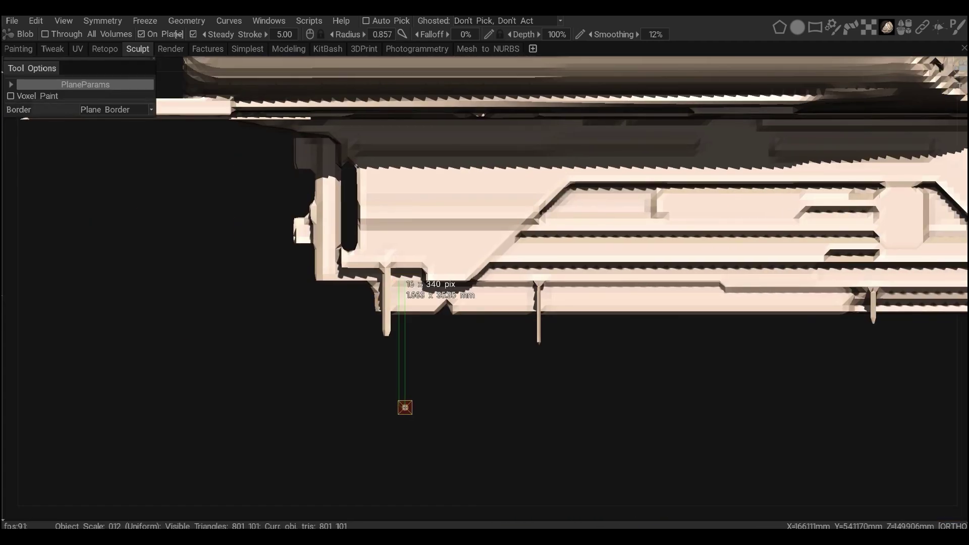
scroll(484, 293, down, 5)
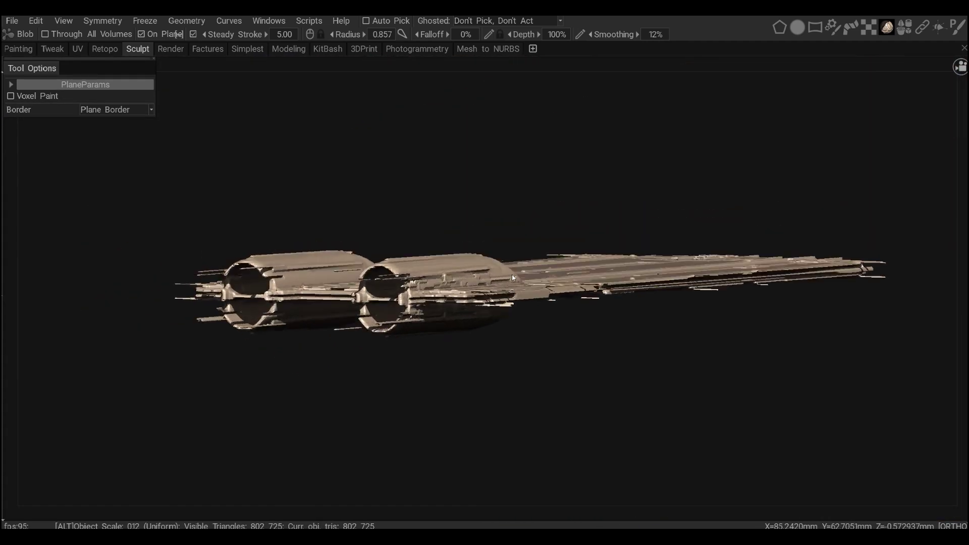
Examine the whole ship's silhouette and surface panelling, from the engine openings to the nose.
scroll(458, 344, up, 5)
drag(324, 299, 567, 268)
scroll(474, 318, down, 5)
scroll(579, 250, up, 5)
scroll(579, 251, up, 3)
drag(600, 200, 620, 307)
scroll(568, 223, down, 5)
scroll(503, 353, up, 5)
scroll(503, 353, down, 5)
alt+drag(503, 352, 487, 520)
scroll(505, 303, up, 3)
scroll(653, 307, down, 2)
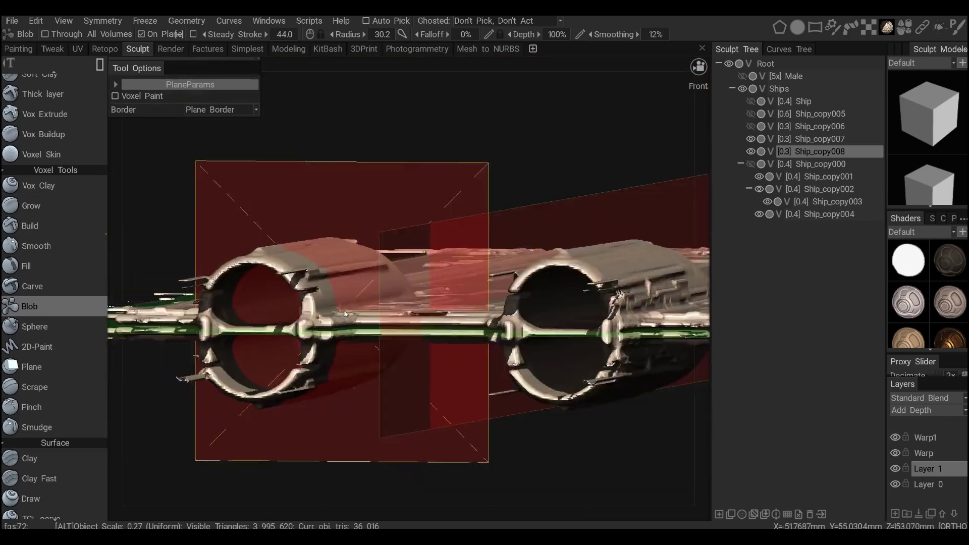
key(ctrl+z)
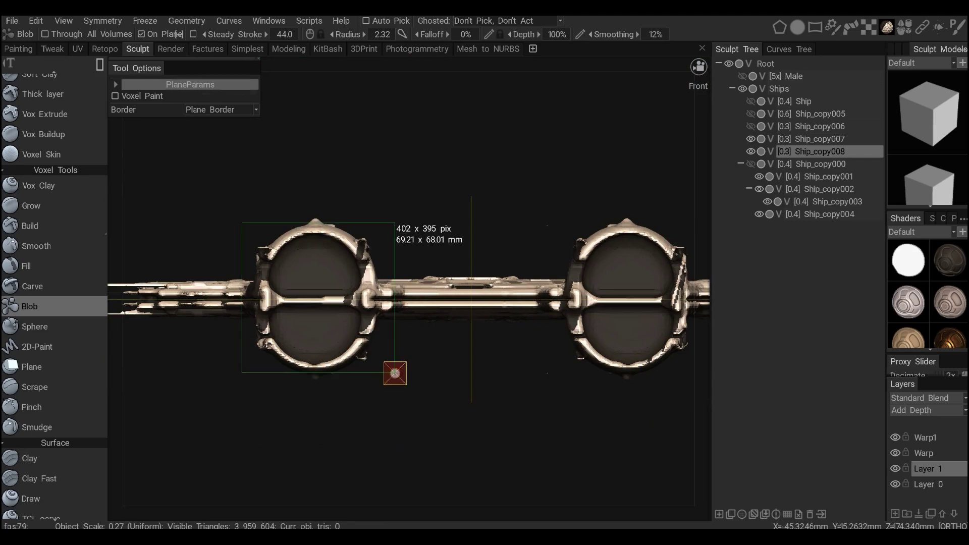
drag(395, 373, 392, 378)
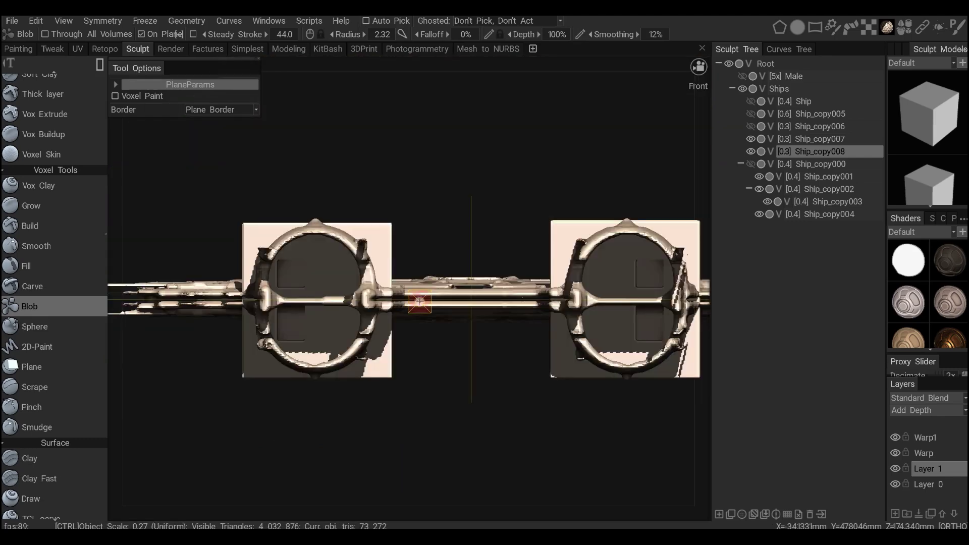
key(ctrl+z)
Fill both engine openings with recessed Blob plates on layer Ship_copy008 and try round marks of radius 10.8 on them.
right_drag(407, 318, 385, 288)
key(e)
click(505, 310)
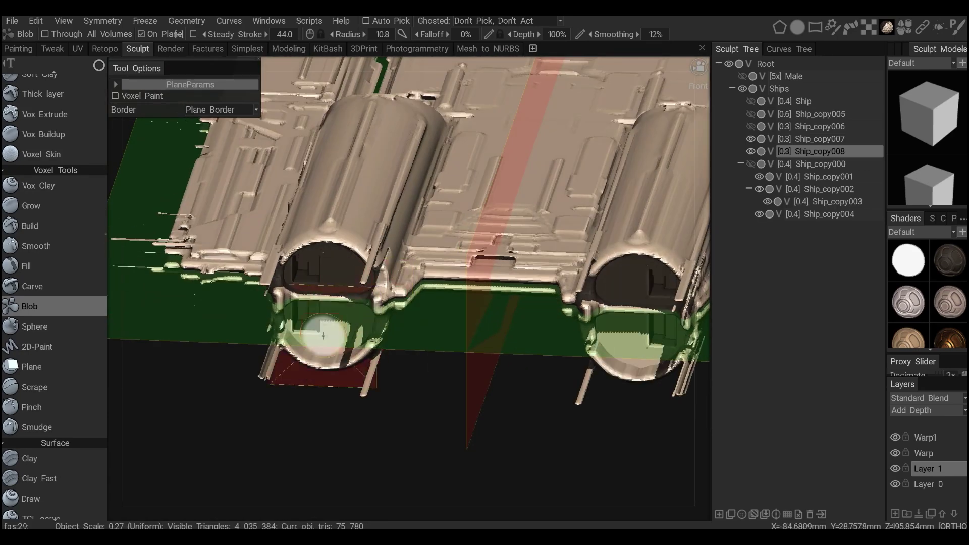
drag(327, 276, 250, 317)
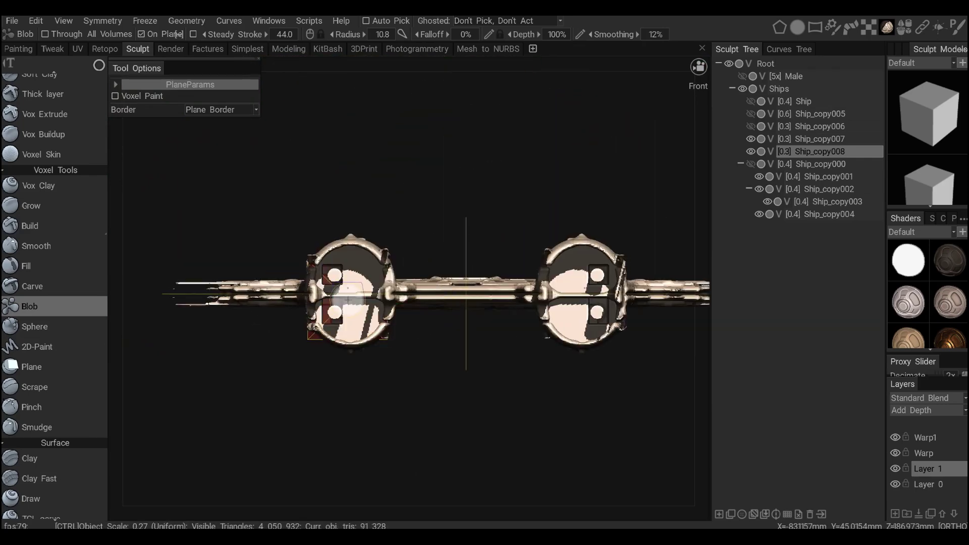
scroll(349, 300, up, 3)
right_click(327, 329)
click(328, 316)
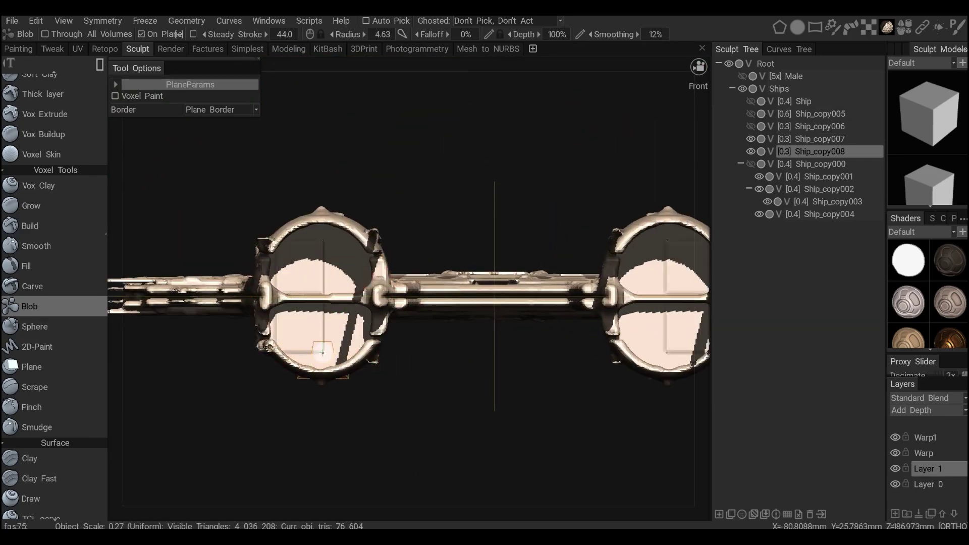
Draw a row of thin, evenly spaced vertical bars across the inside of both engine openings to form grilles.
right_click(404, 281)
click(404, 268)
alt+drag(384, 282, 327, 311)
right_click(290, 260)
drag(291, 225, 296, 353)
key(ctrl+z)
drag(293, 221, 297, 350)
drag(368, 350, 381, 353)
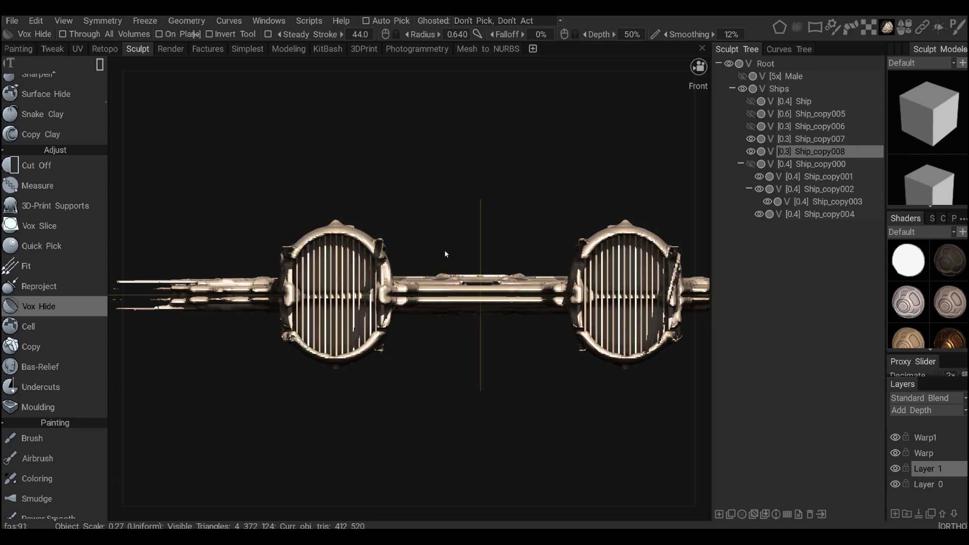
Hide the rear part of the engine grilles with Vox Hide from the side view and merge their layer into Ship_copy007.
alt+drag(444, 267, 579, 379)
key(t)
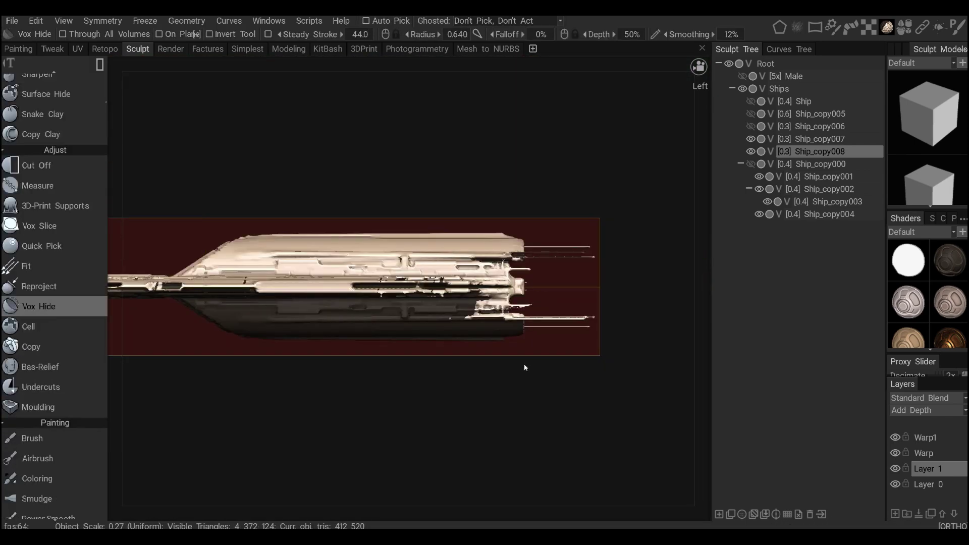
drag(500, 227, 637, 343)
alt+drag(637, 343, 535, 353)
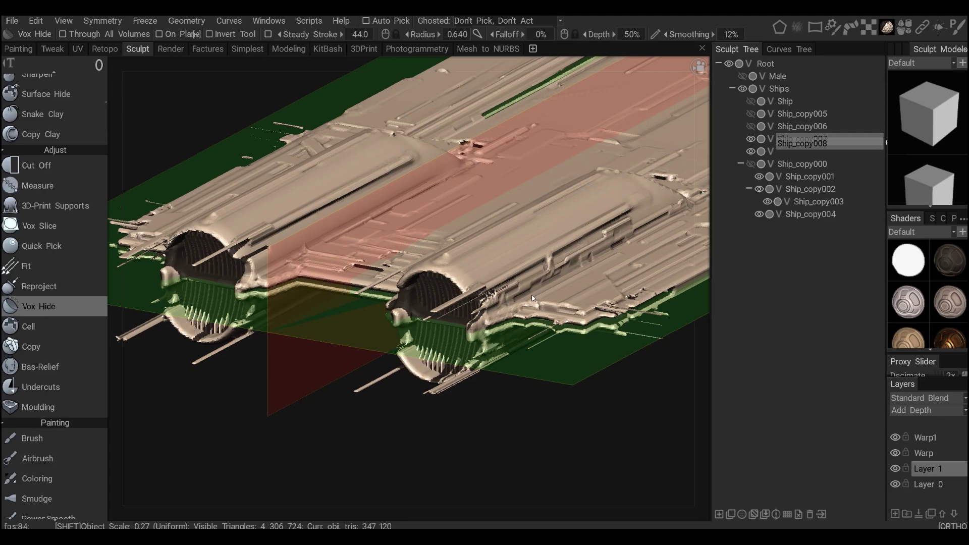
scroll(545, 318, down, 5)
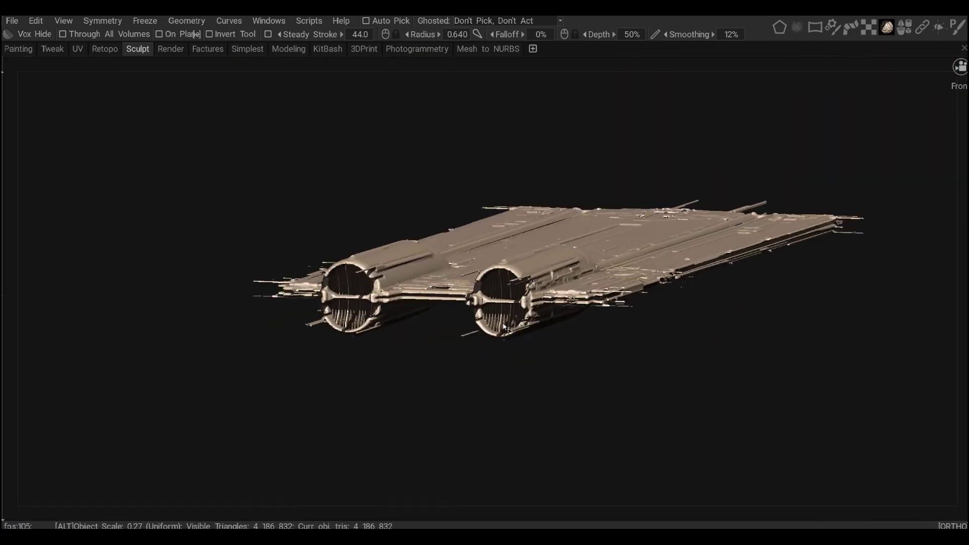